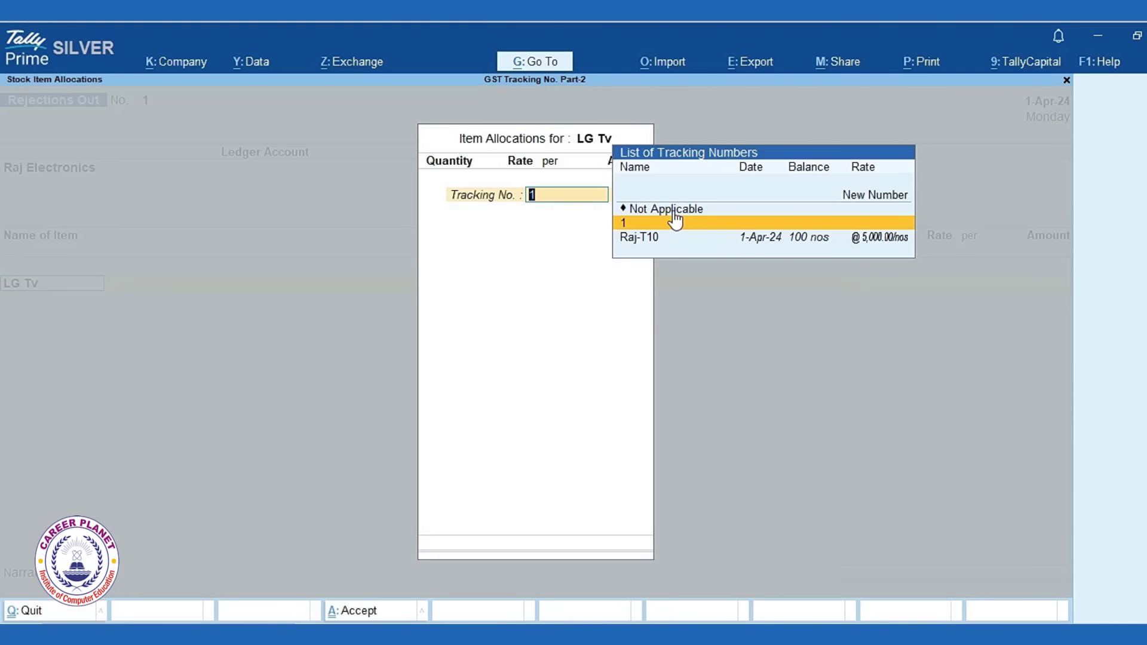
Allocate 10 nos of LG Tv at a rate of 5,000 to tracking number Raj-T10 in the Rejections Out voucher.
key("Down")
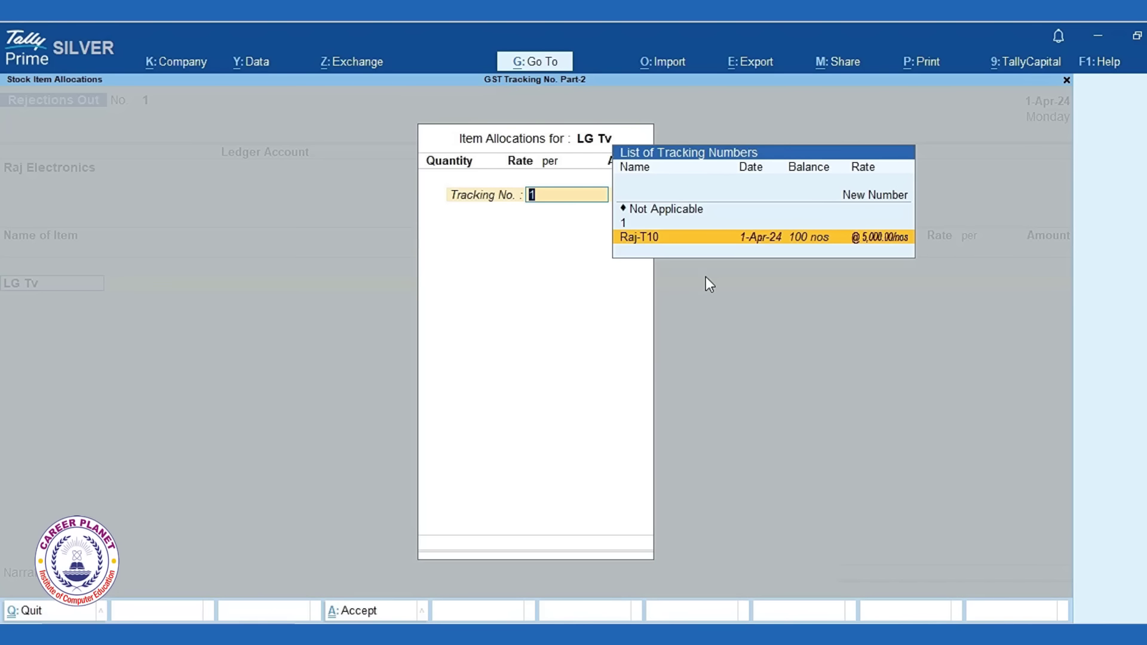
key("Return")
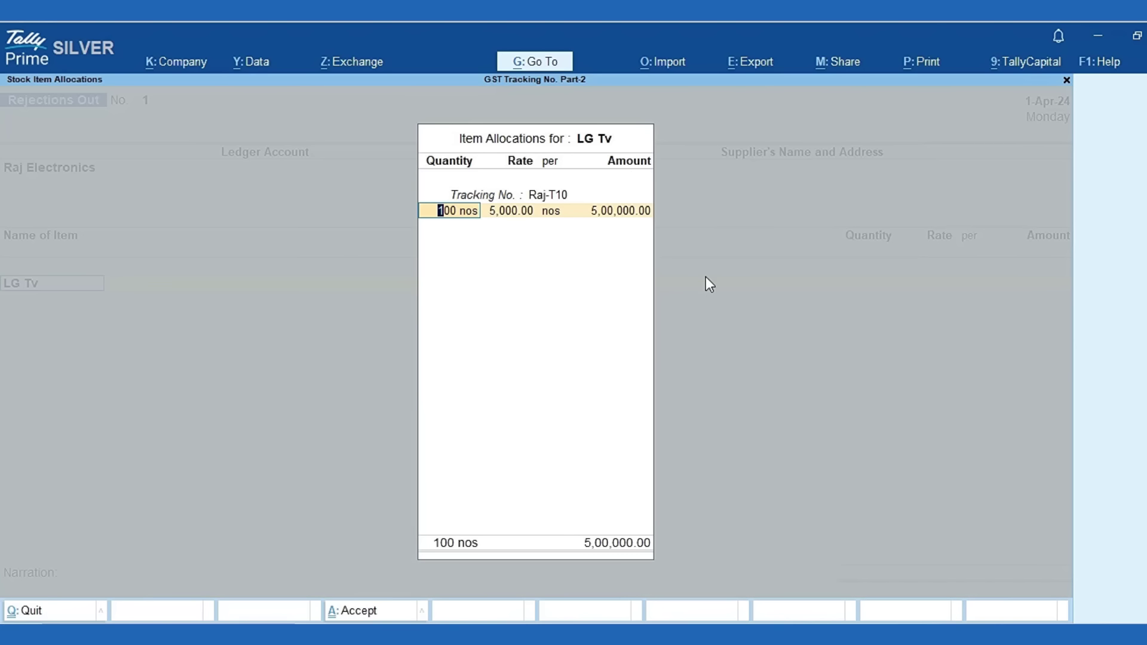
type("10")
key("Return")
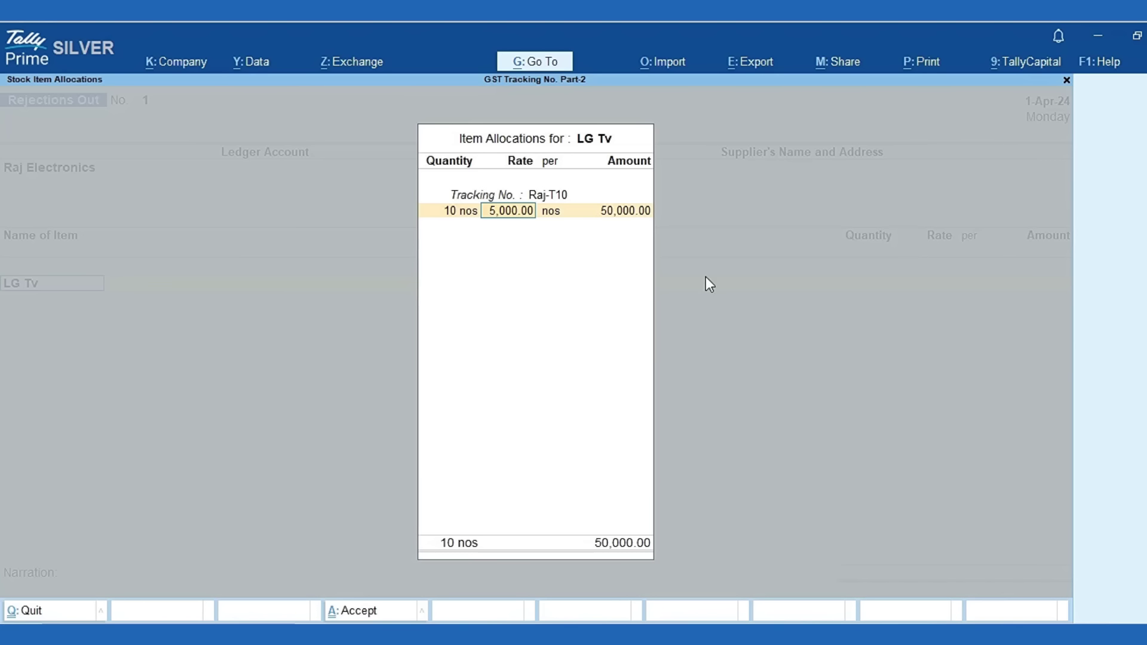
key("Return")
key("Return")
key("Return")
key("Return")
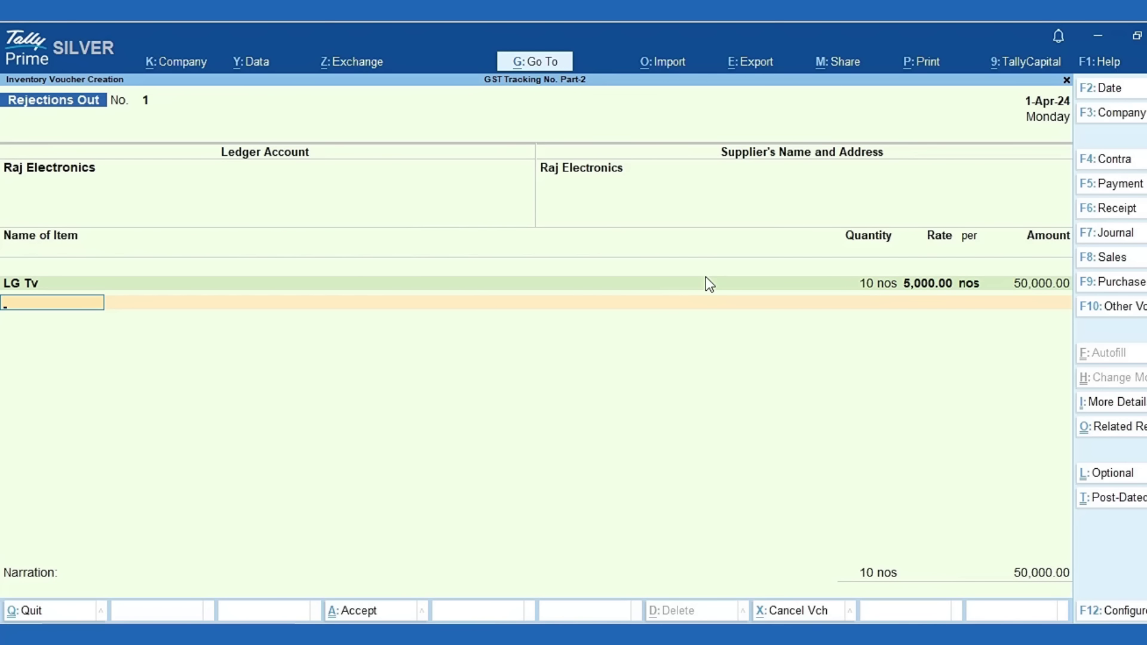
End the item list, save the Rejections Out voucher without a narration and return to the Gateway of Tally.
key("Return")
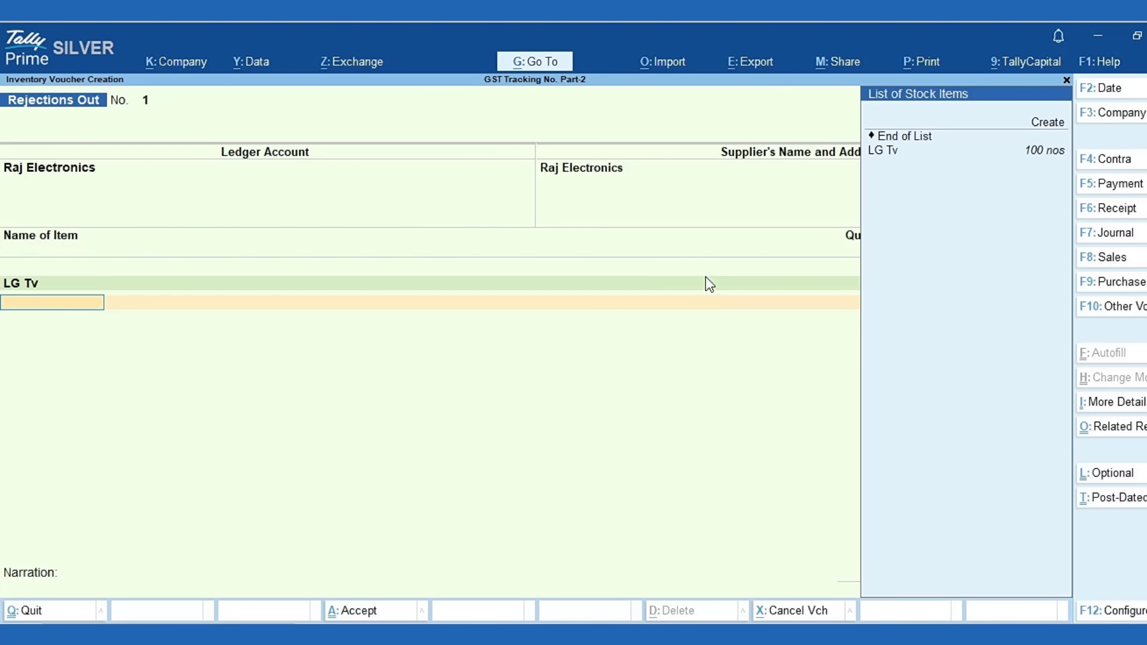
key("Down")
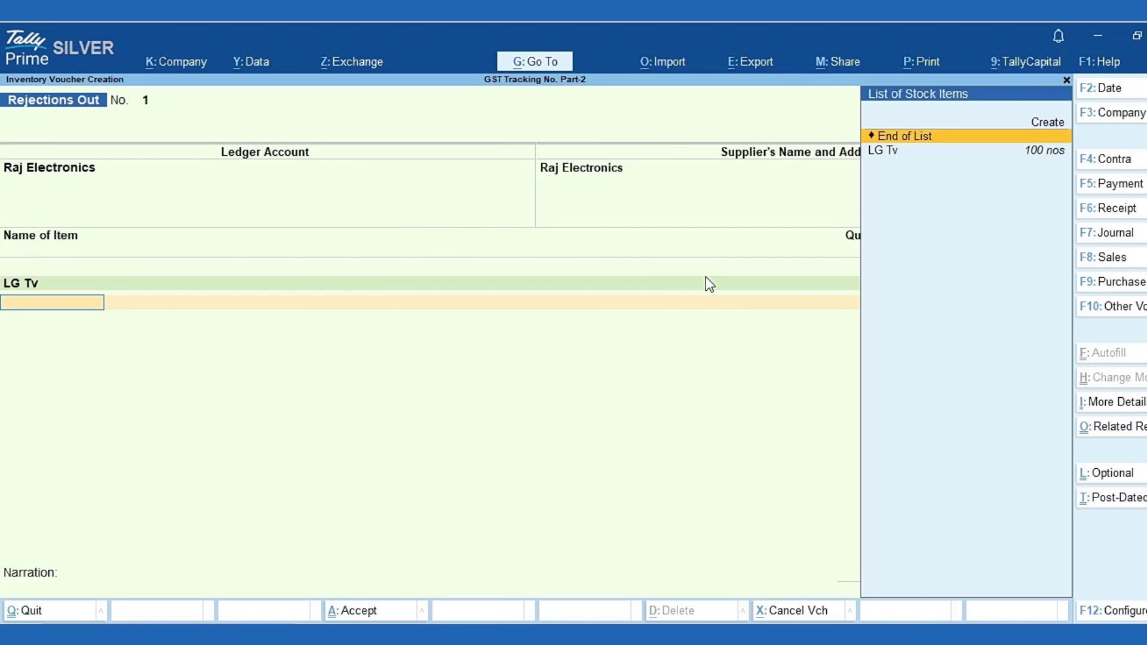
key("Down")
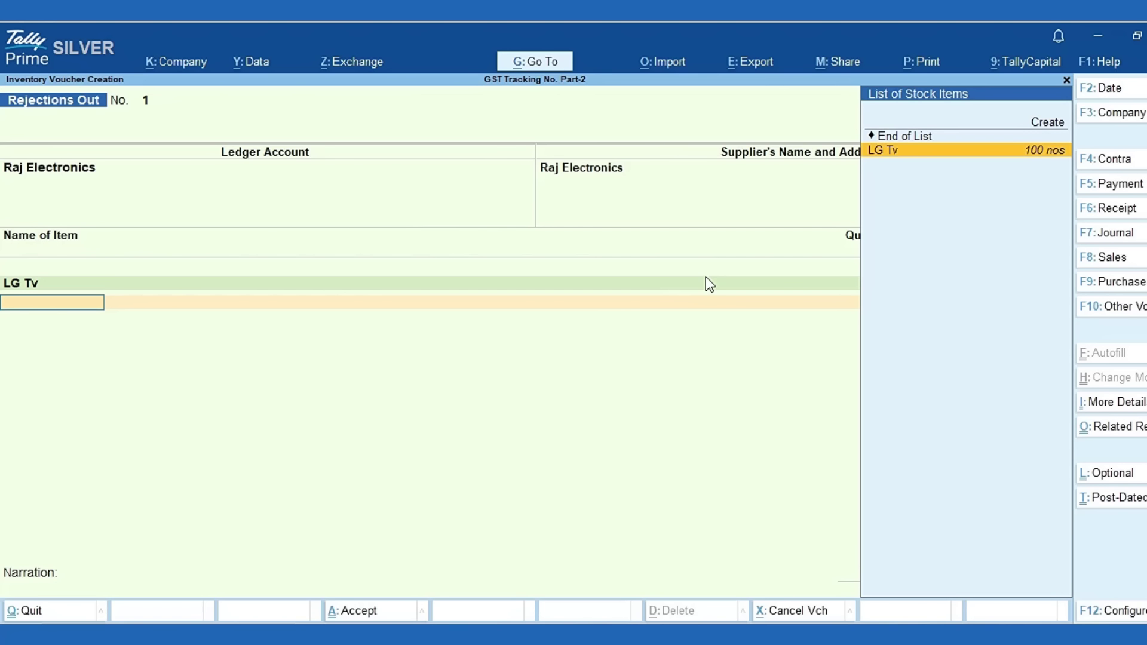
key("Up")
key("Return")
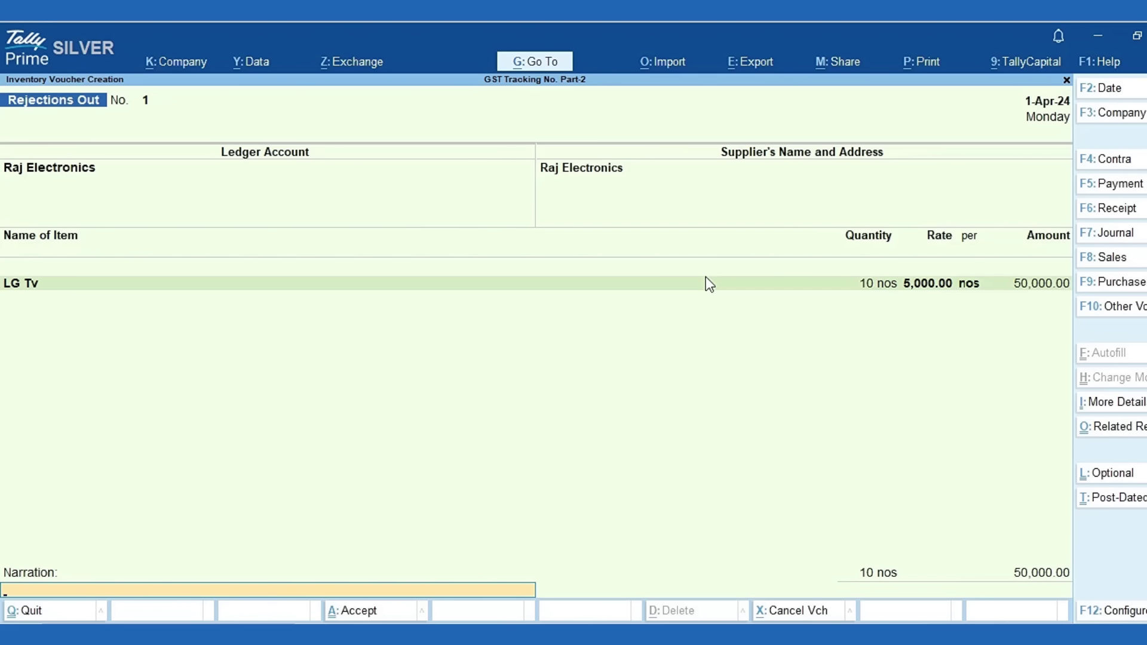
key("Return")
key("Return")
key("Escape")
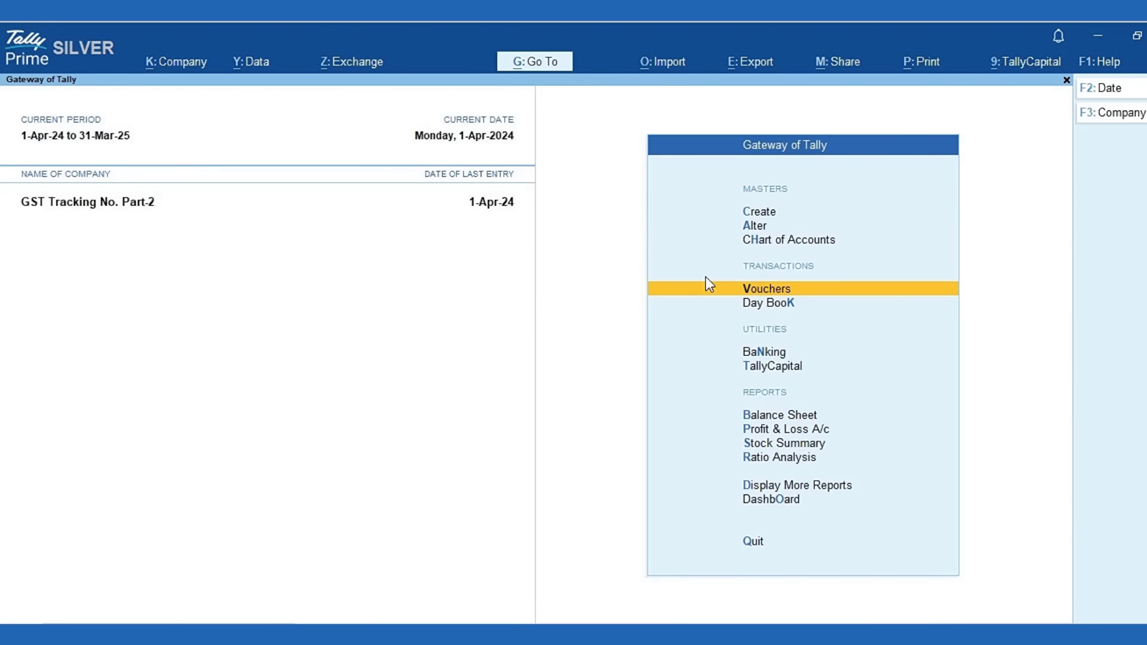
Examine LG Tv in the Stock Summary, including its monthly summary, and return to the Gateway of Tally.
key("s")
key("shift+Return")
key("Down")
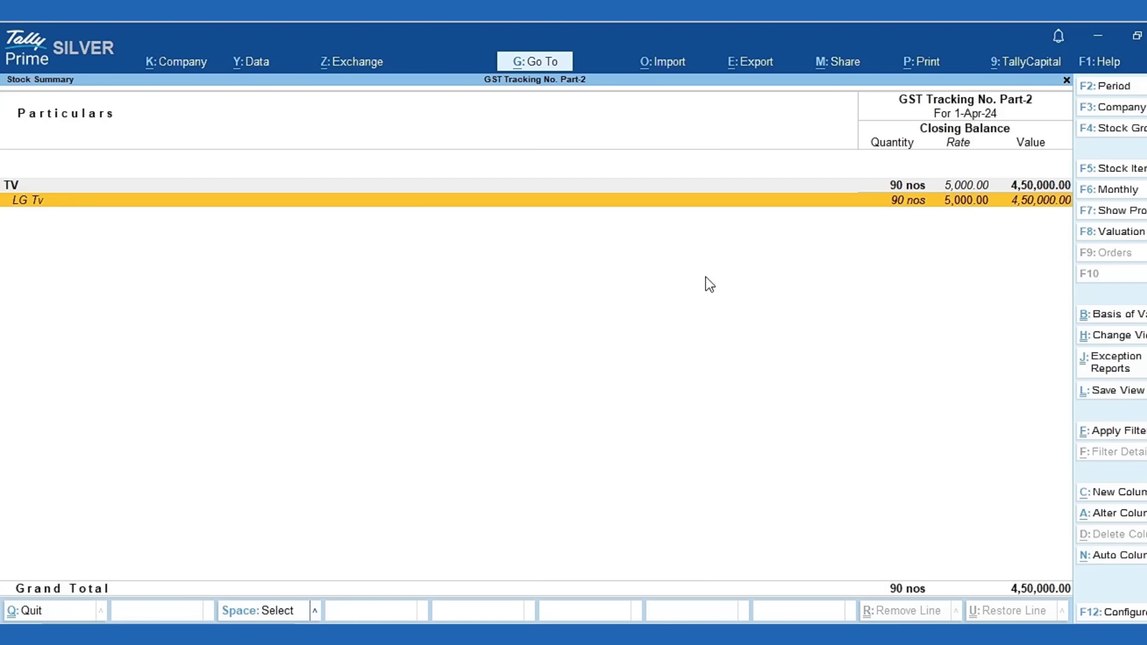
key("Return")
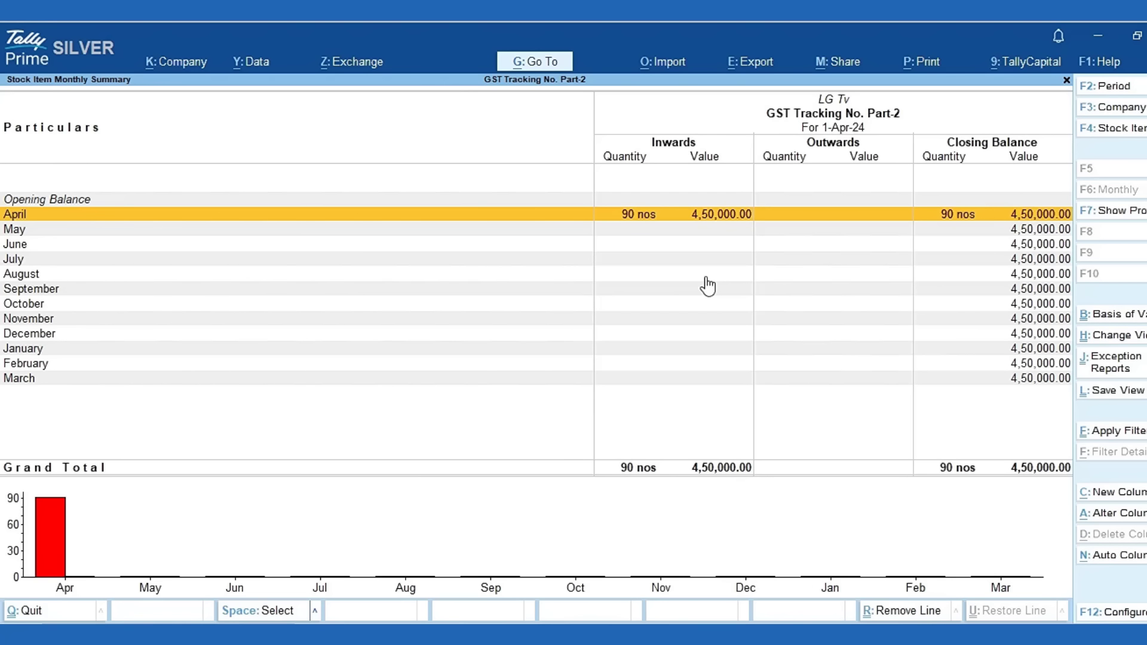
key("Escape")
key("Escape")
Start a new Purchase voucher with supplier invoice number 3.
key("Up")
key("Up")
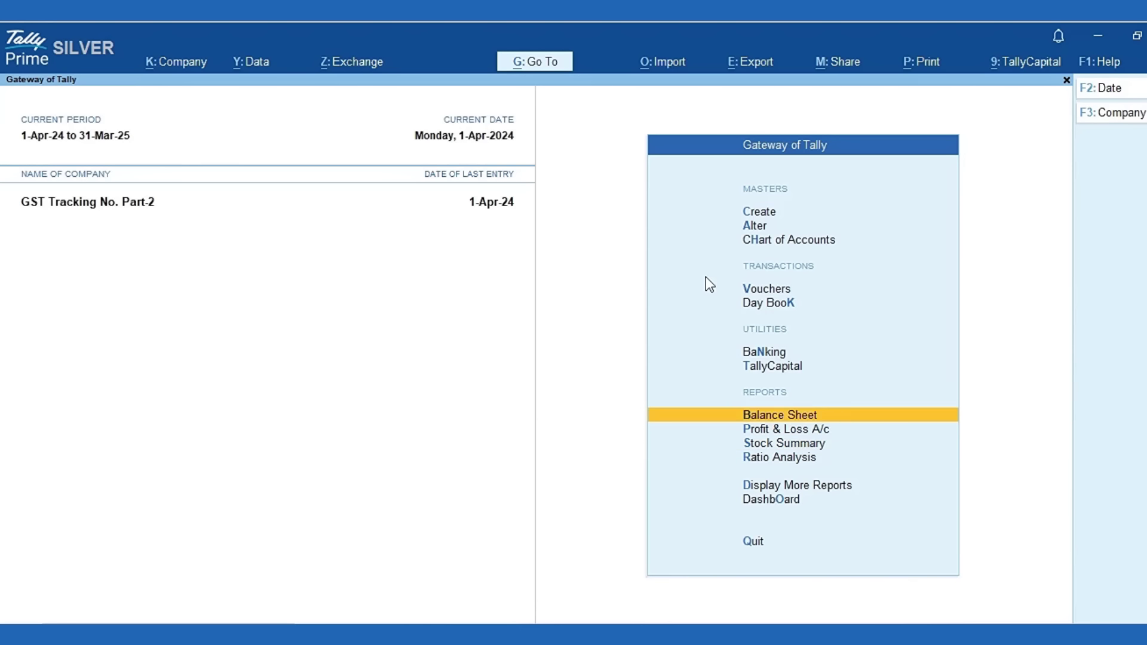
key("Up")
key("Up")
key("Up")
key("Return")
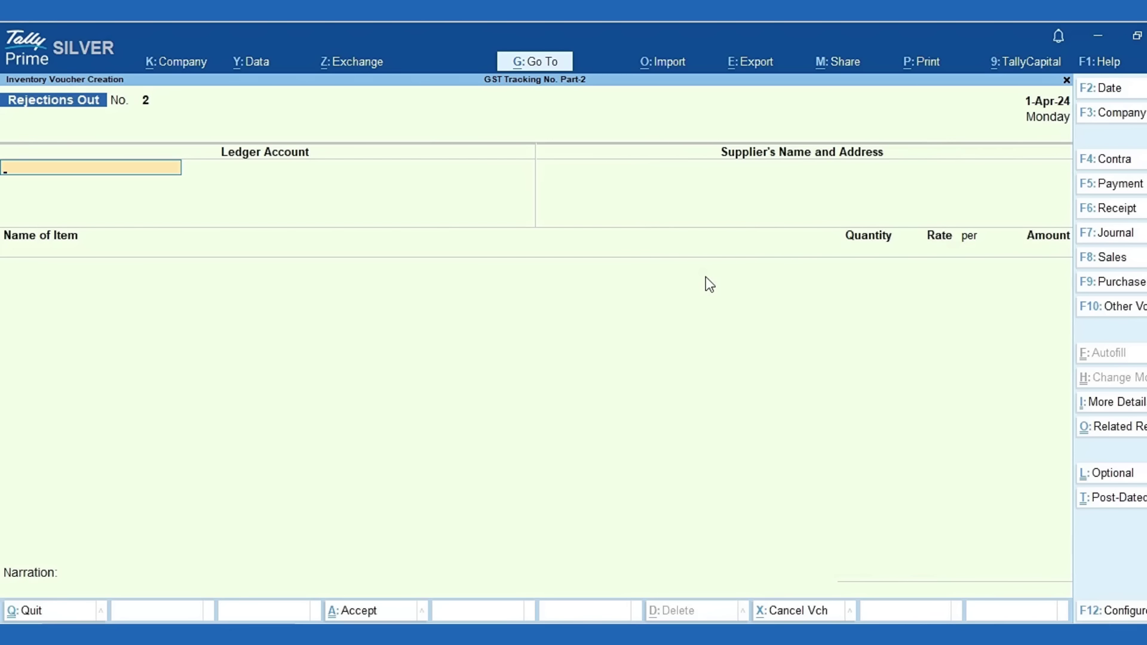
left_click(1117, 283)
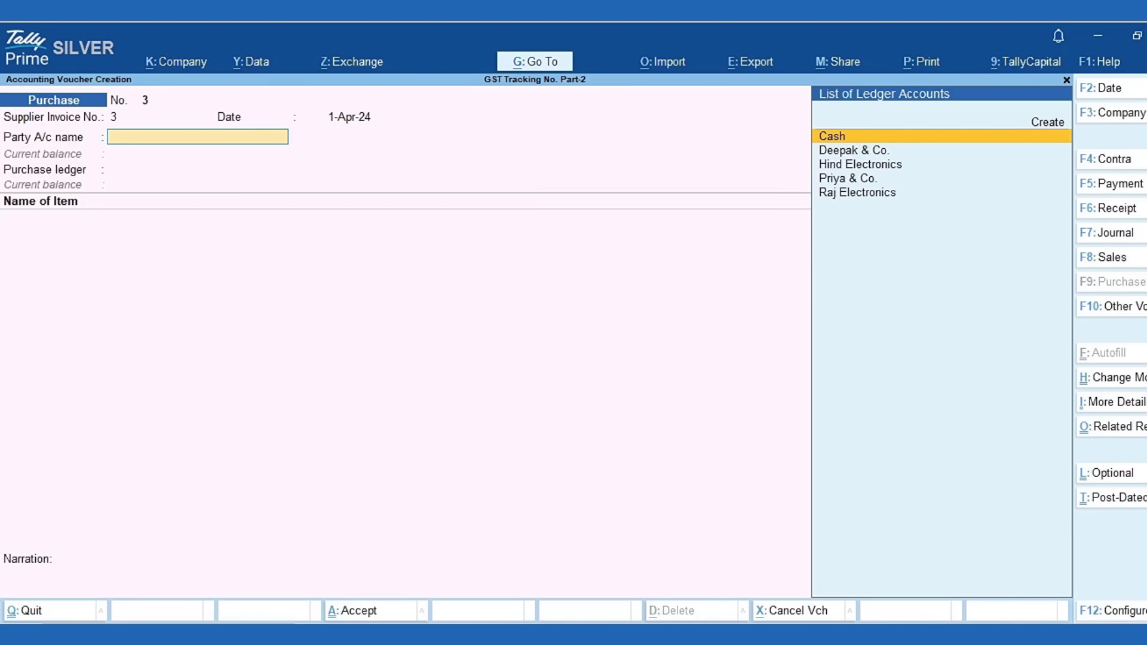
Set Raj Electronics as the party with receipt note Raj-T10 and choose Purchase as the purchase ledger.
key("Down")
key("Down")
key("Down")
key("Down")
key("Return")
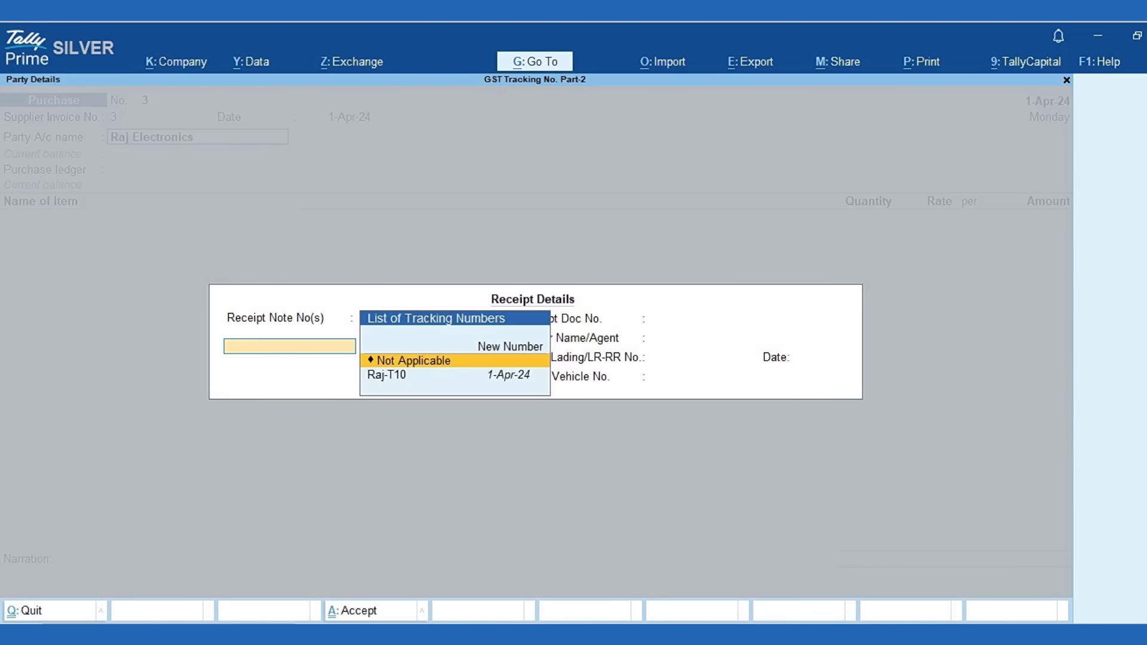
key("Down")
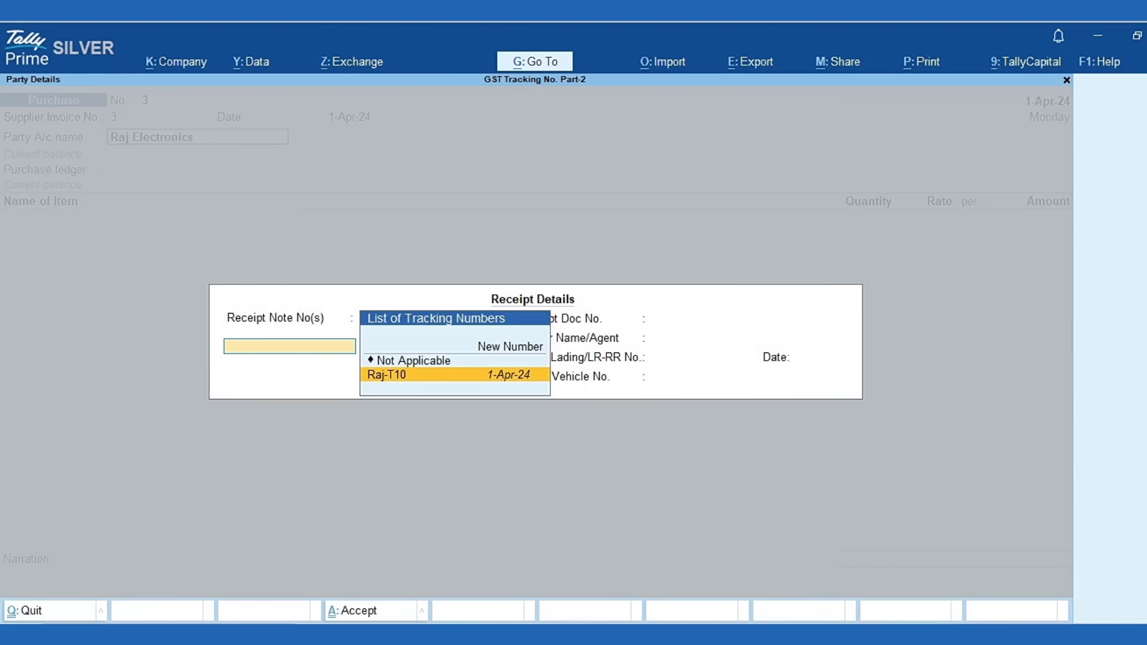
key("Return")
key("Return")
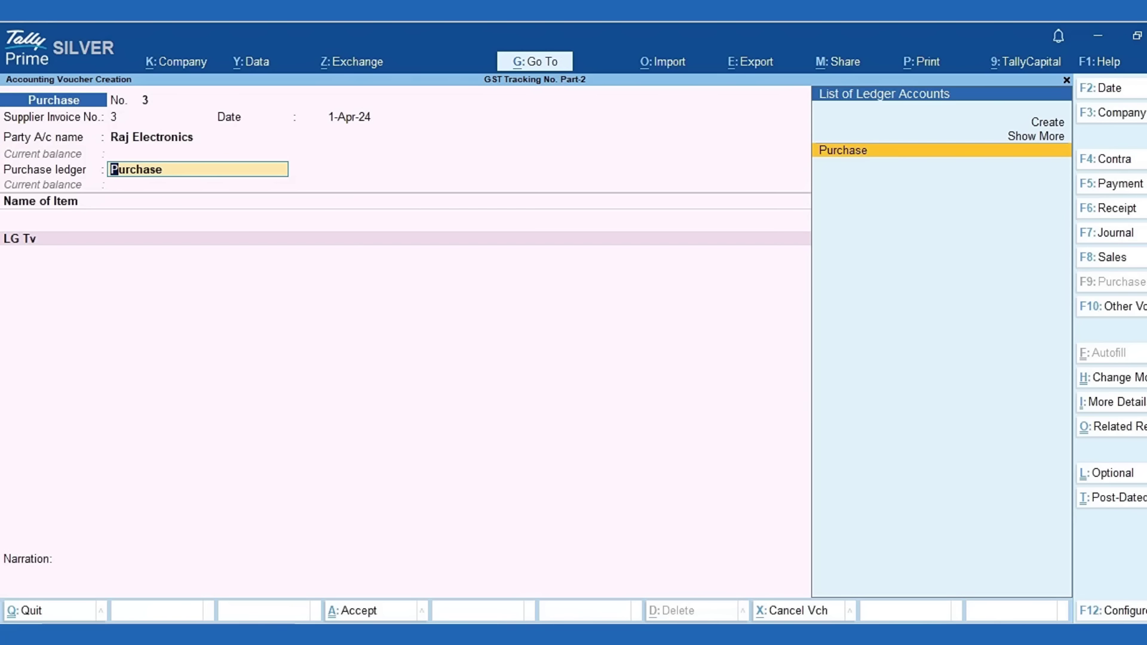
key("Return")
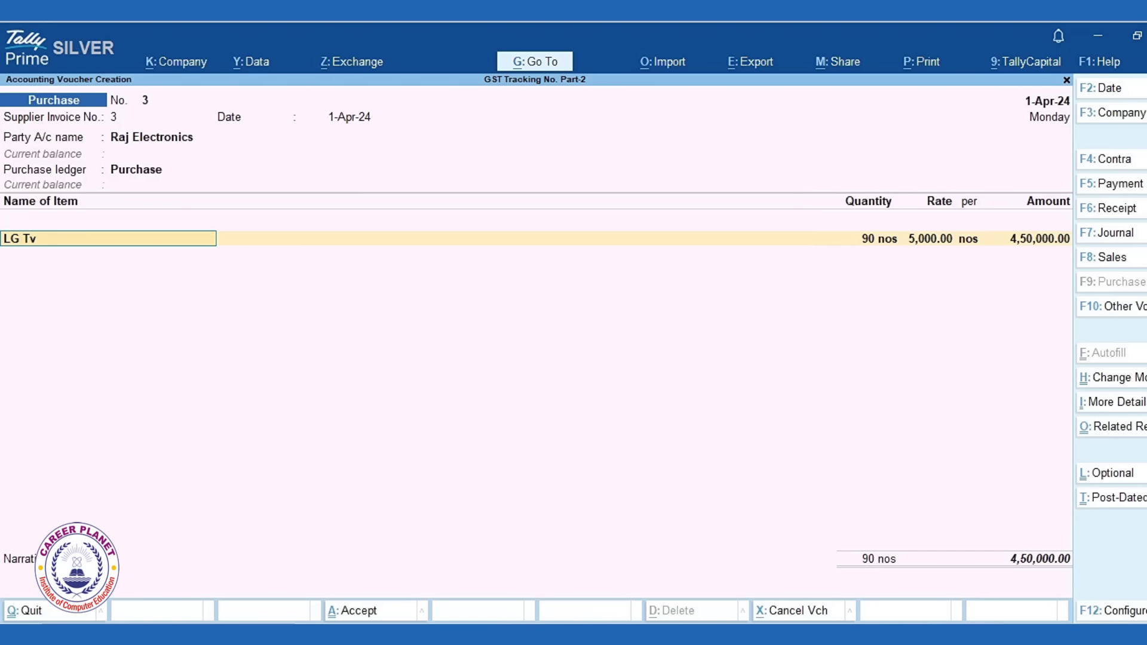
Accept the LG Tv item allocation of 90 nos at 5,000 under tracking number Raj-T10.
key("Return")
key("Return")
key("Return")
key("Return")
key("Return")
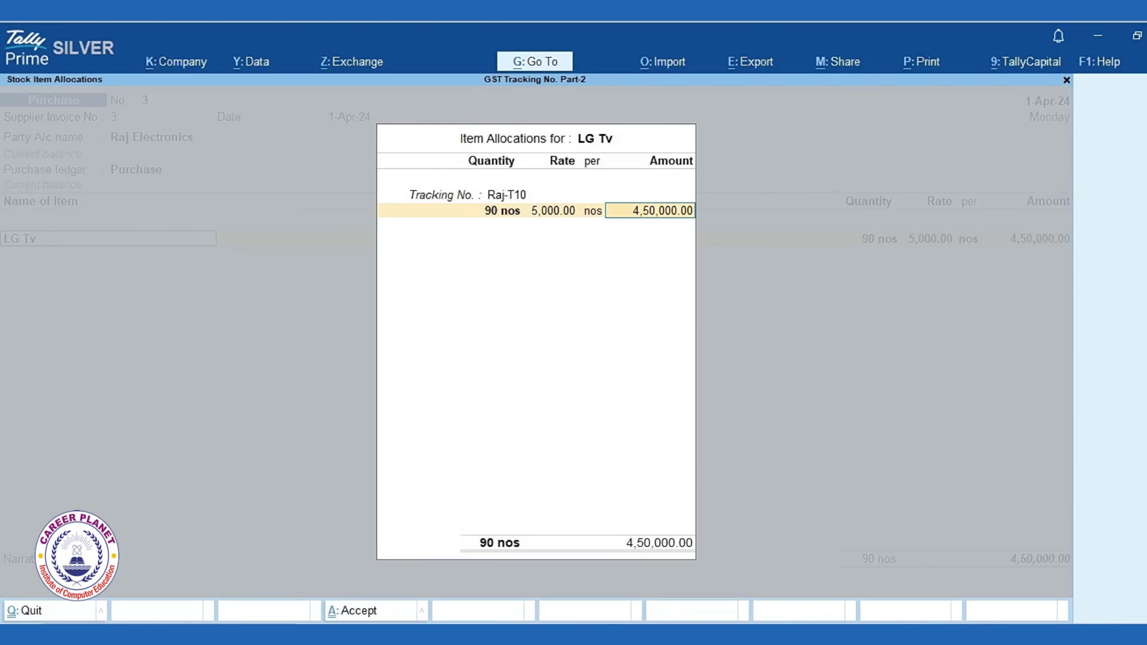
key("Return")
key("Return")
key("Return")
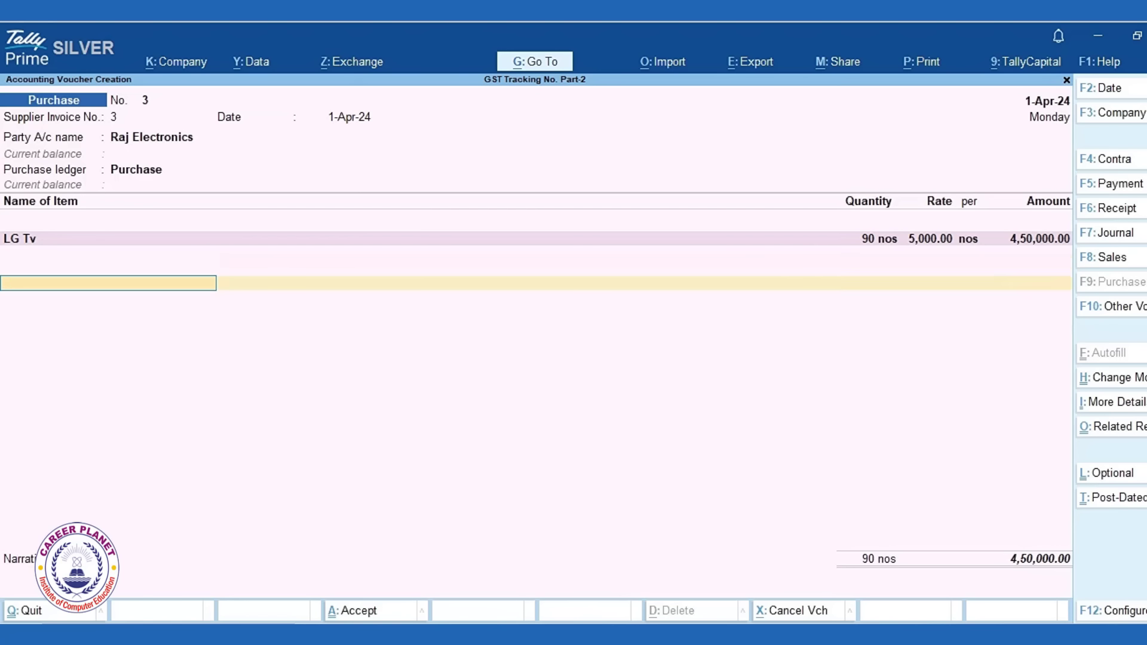
Add the CGST and SGST tax ledgers to the purchase voucher.
key("Return")
key("Return")
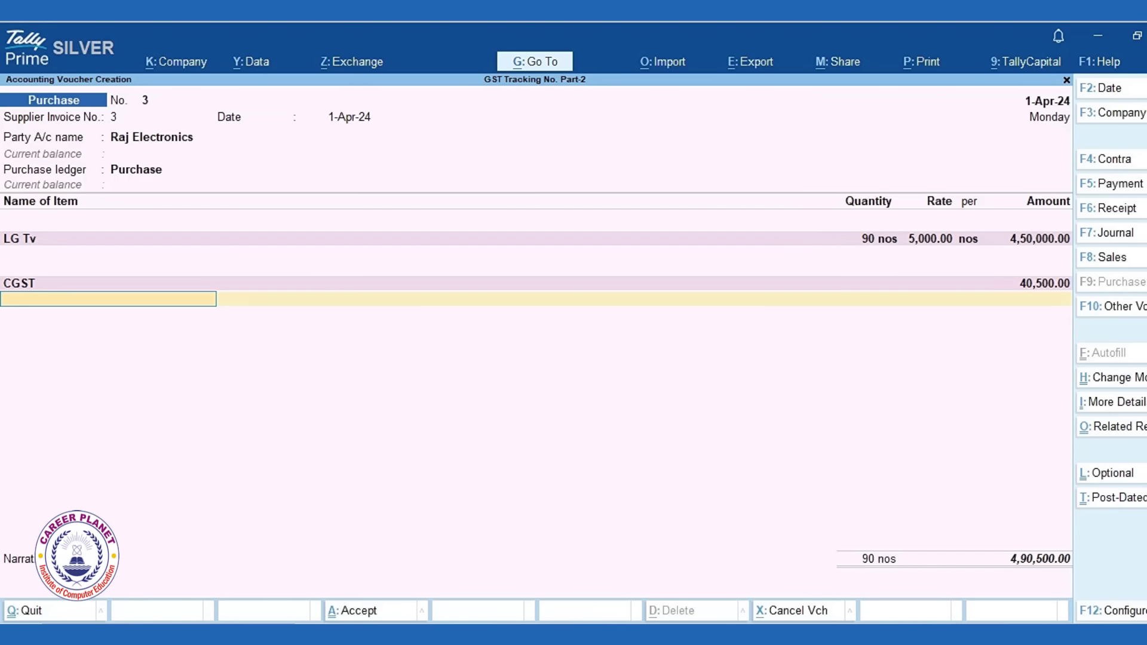
type("S")
key("Return")
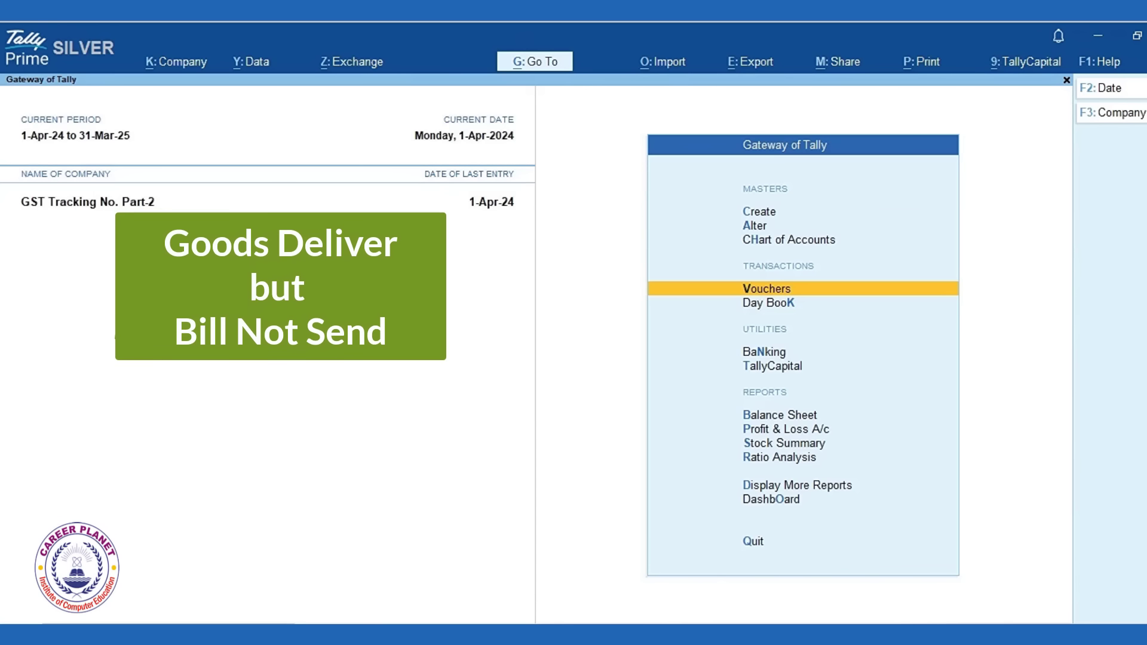
Start a new Delivery Note voucher and enter reference number 3.
key("Return")
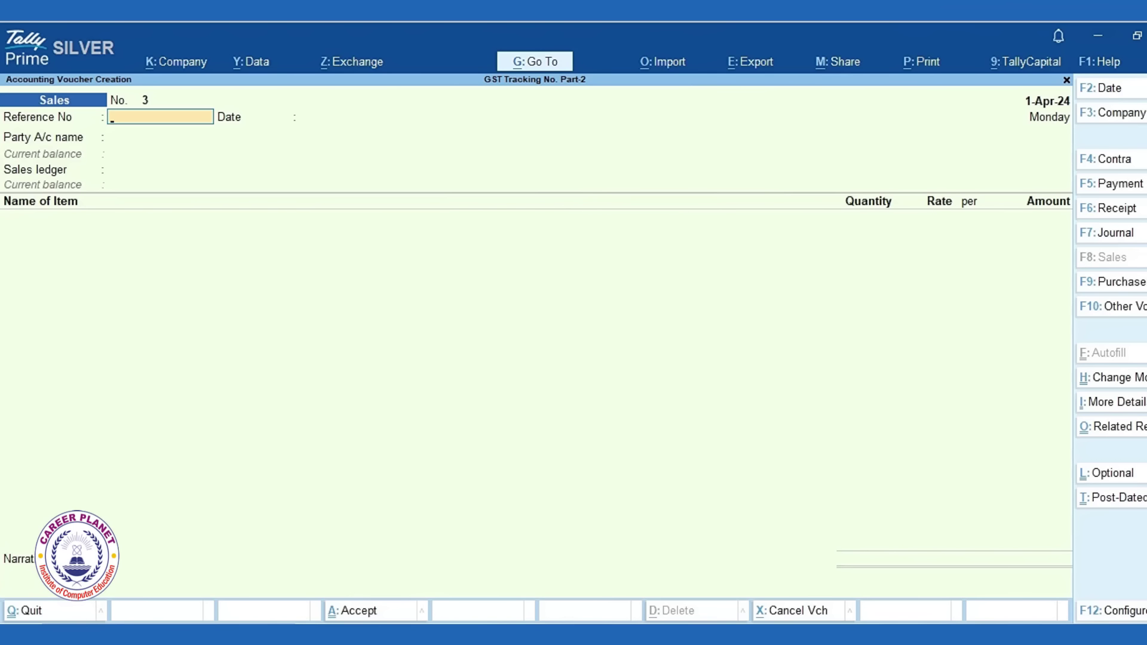
key("F10")
key("Escape")
left_click(1119, 306)
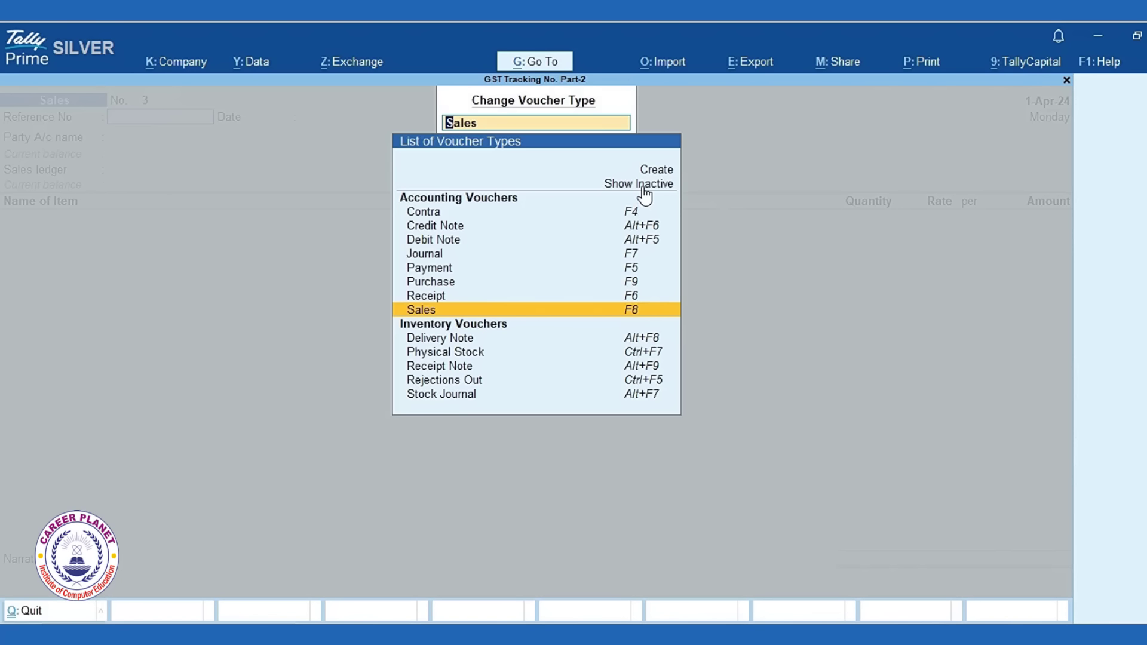
left_click(651, 337)
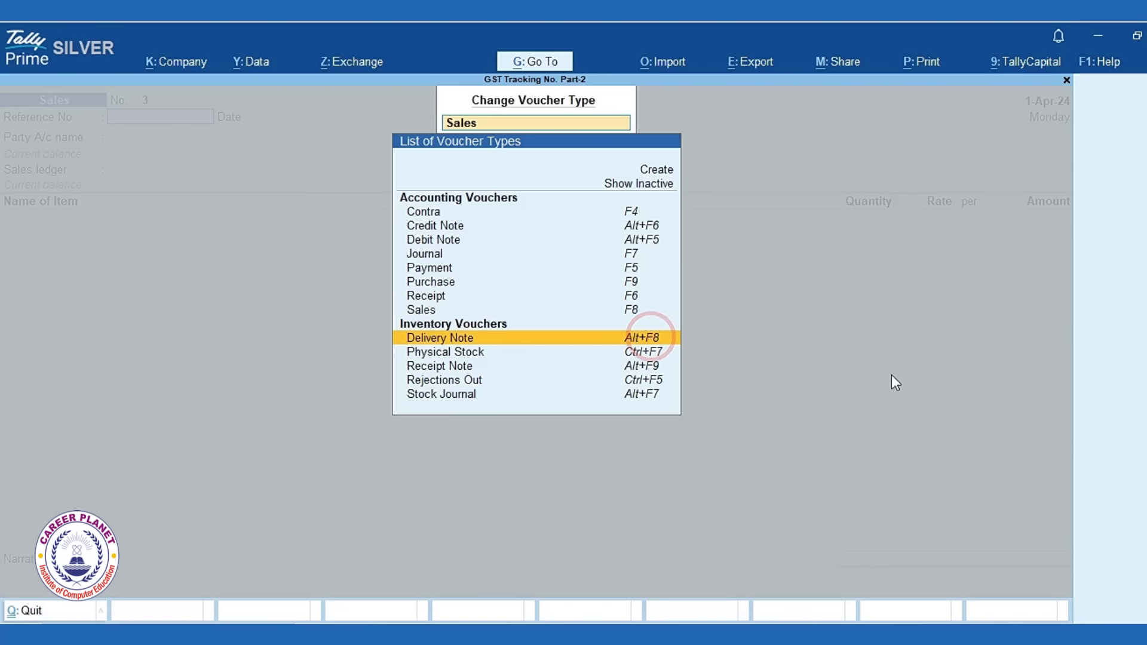
type("3")
key("Return")
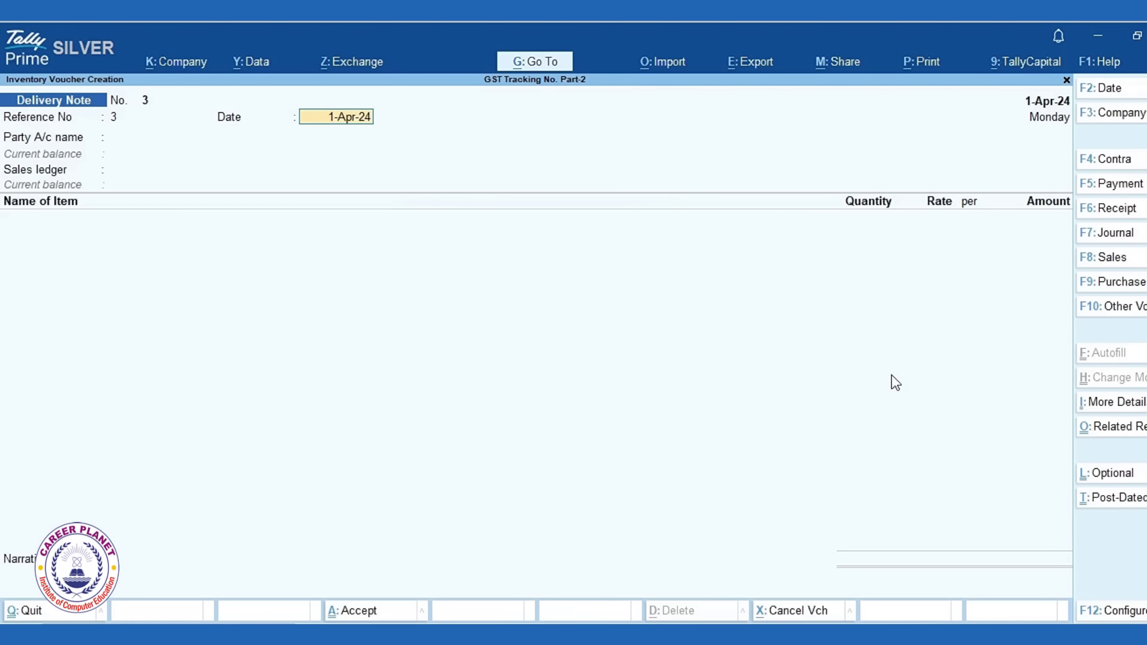
Accept the date 1-Apr-24, set Deepak & Co. as the party and choose Sales as the sales ledger.
key("Return")
key("Down")
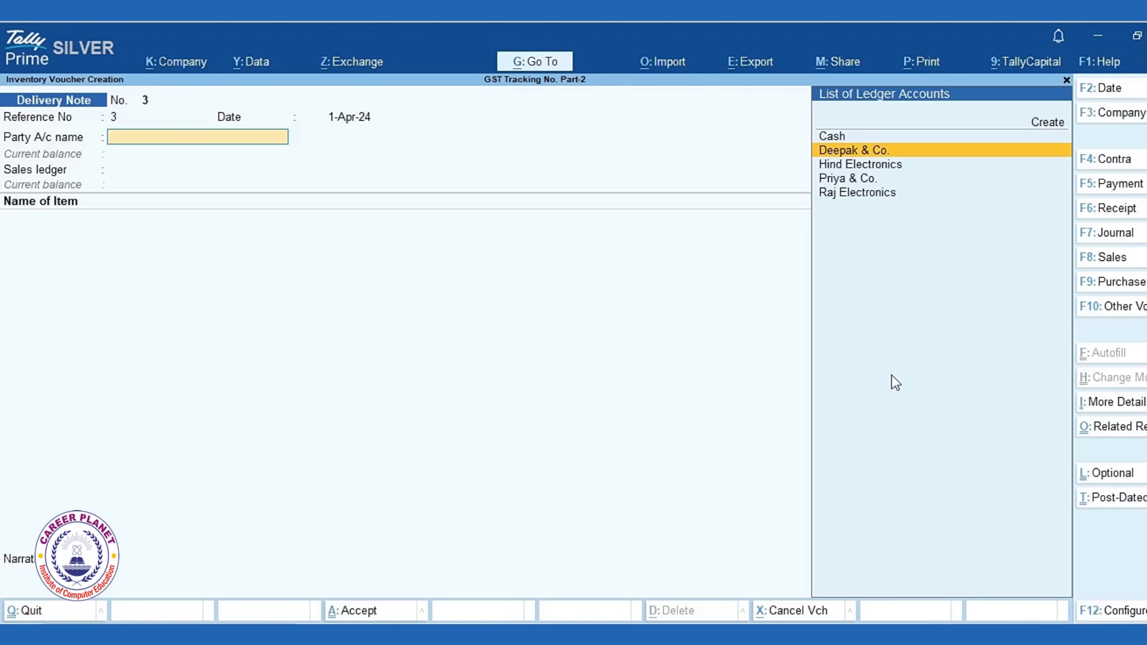
key("Return")
key("ctrl+a")
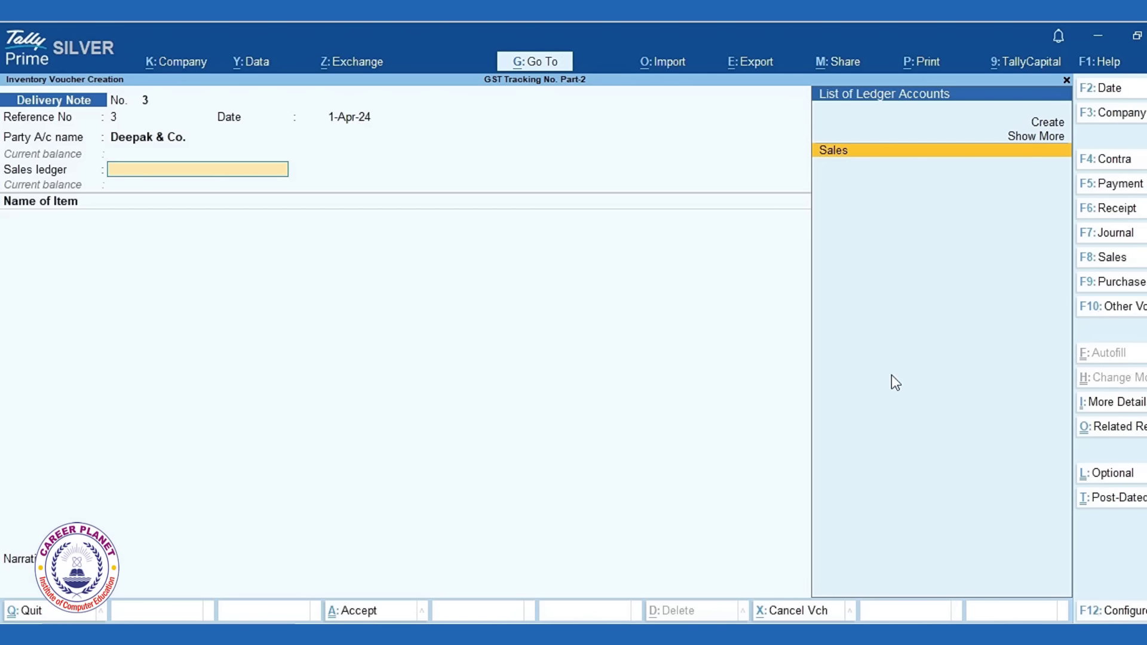
key("Return")
Add the LG Tv item to the delivery note and assign it the new tracking number Deep-T50.
type("L")
key("Return")
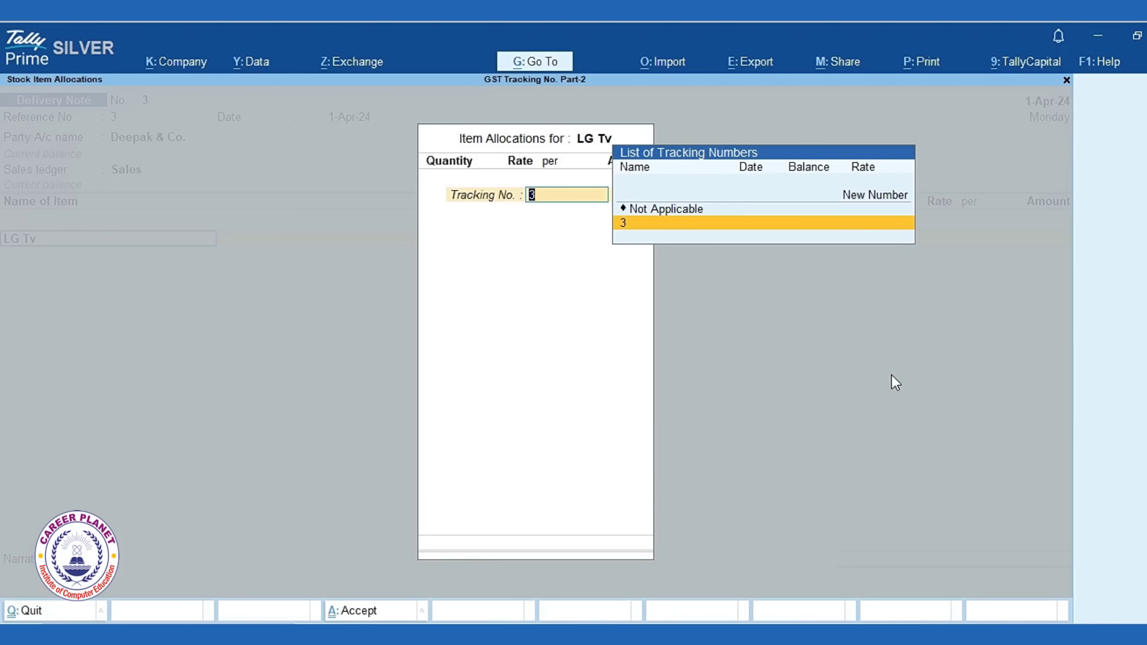
key("Up")
key("Up")
key("Return")
type("Deep-T50")
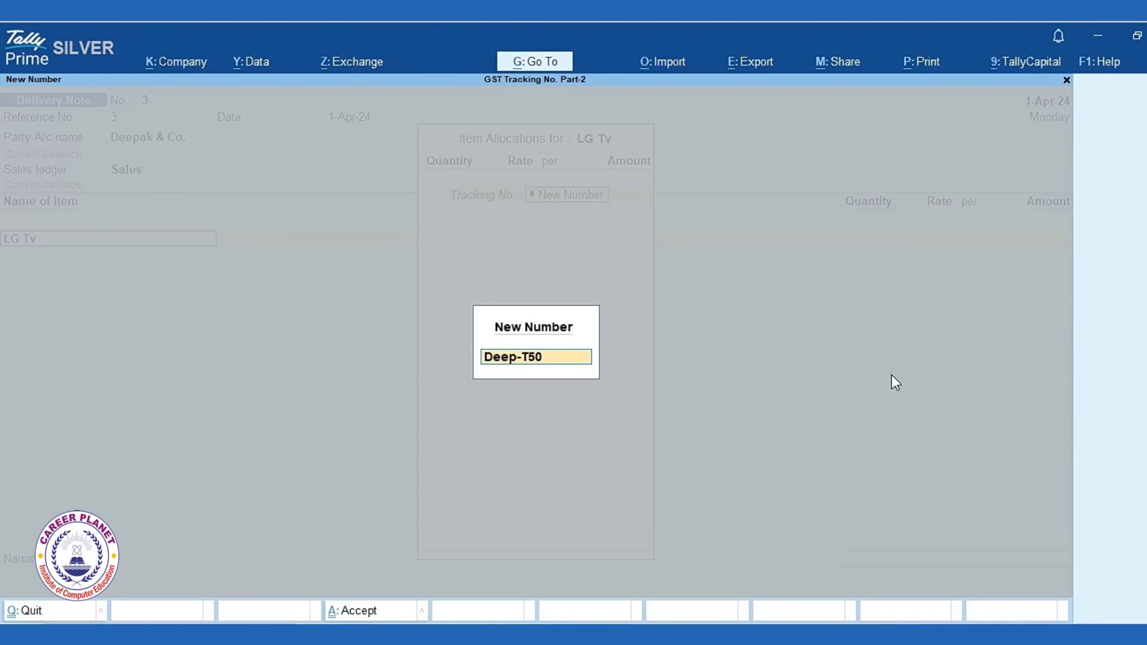
key("Return")
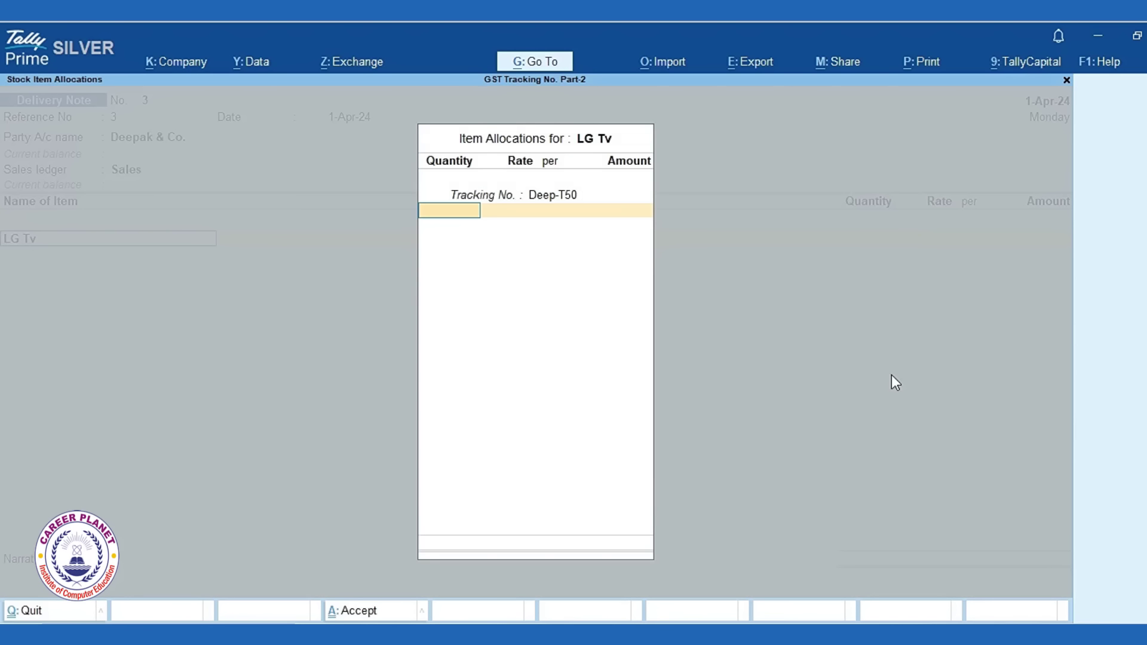
Enter 50 nos at a rate of 6,000 for LG Tv under Deep-T50 and end the allocation and ledger entries.
type("50")
key("Return")
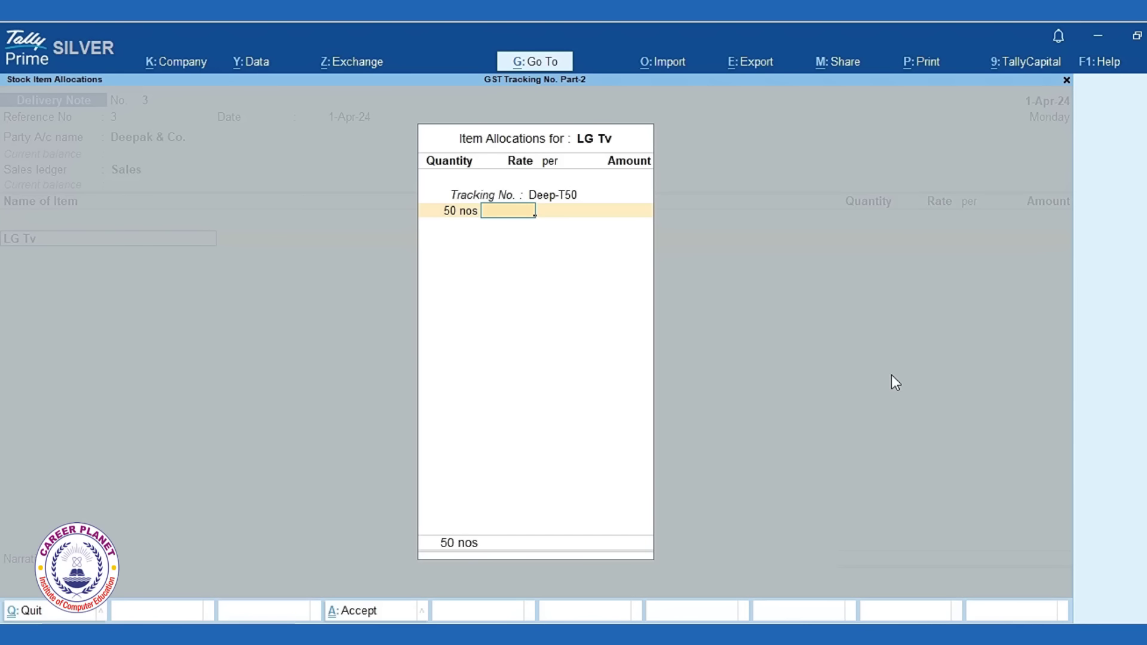
type("6000")
key("Return")
key("Return")
key("Return")
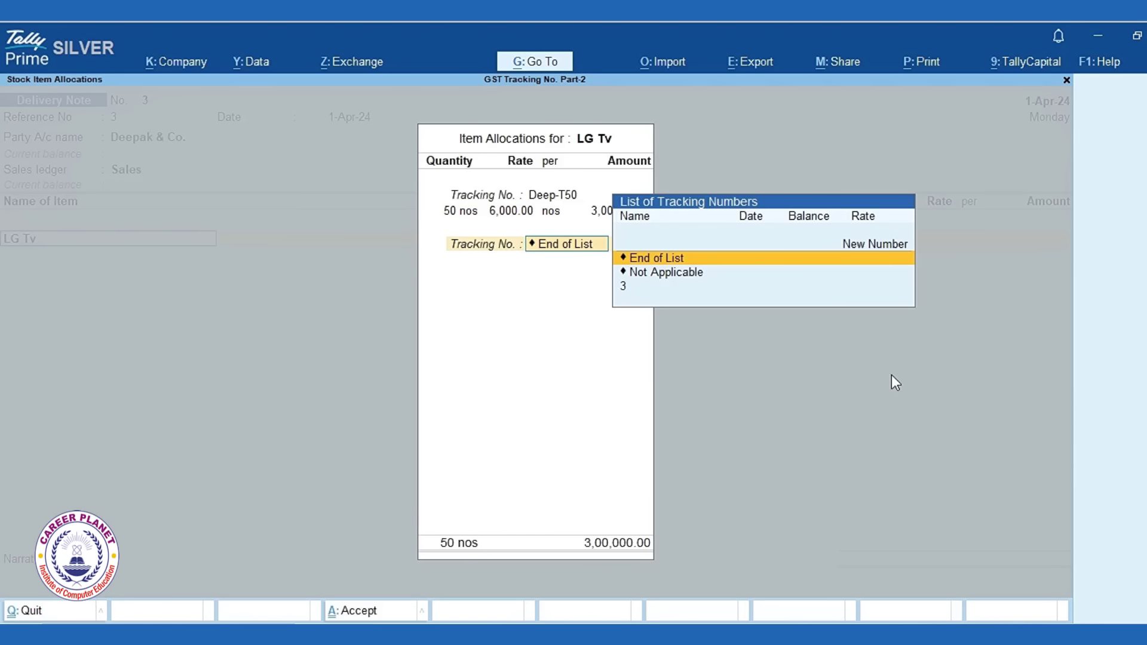
key("Return")
key("Return")
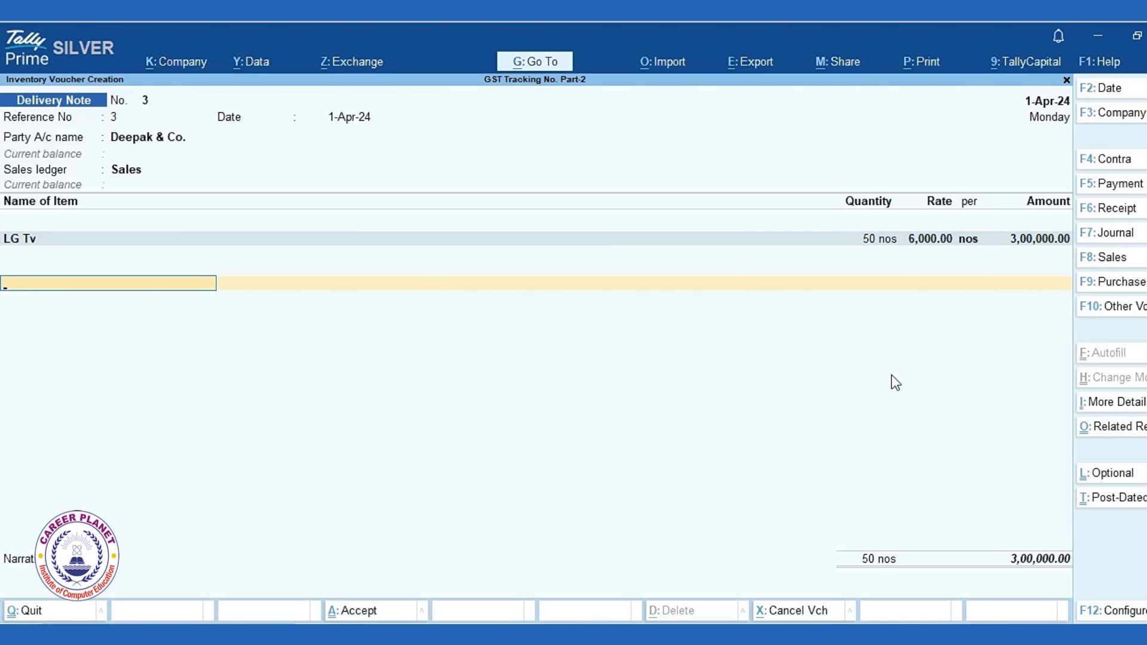
key("Return")
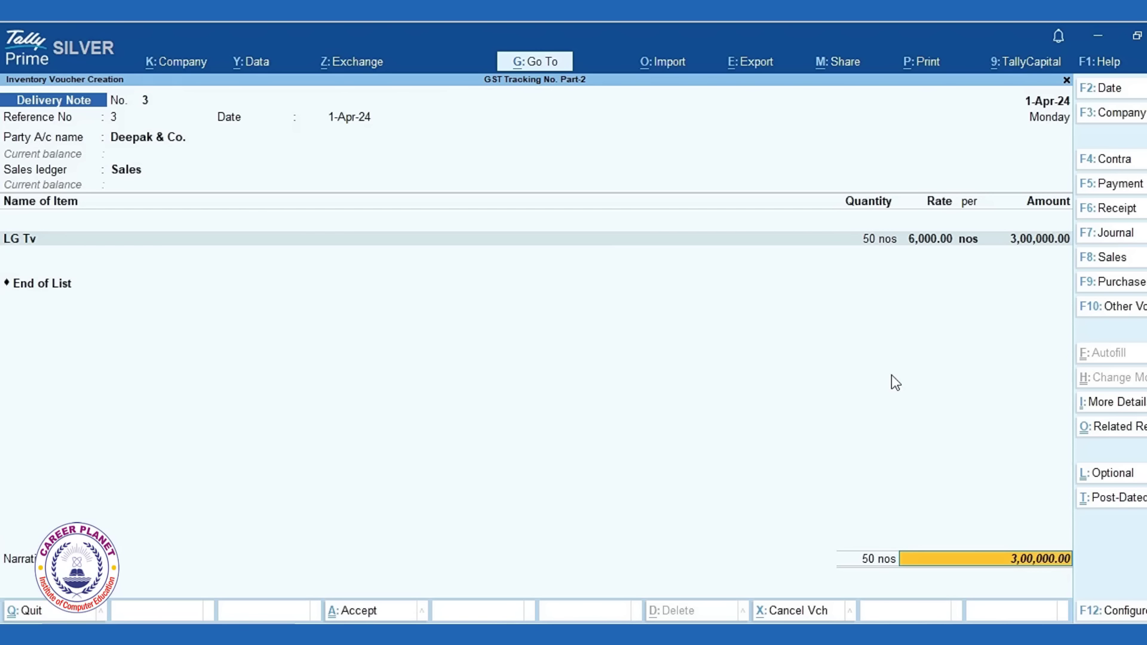
Save the delivery note without a narration and leave voucher entry.
key("Return")
key("Return")
key("Return")
key("Escape")
Review the detailed Stock Summary down to LG Tv's April vouchers and pending sale bills, then return to the Gateway of Tally.
key("s")
key("alt+F1")
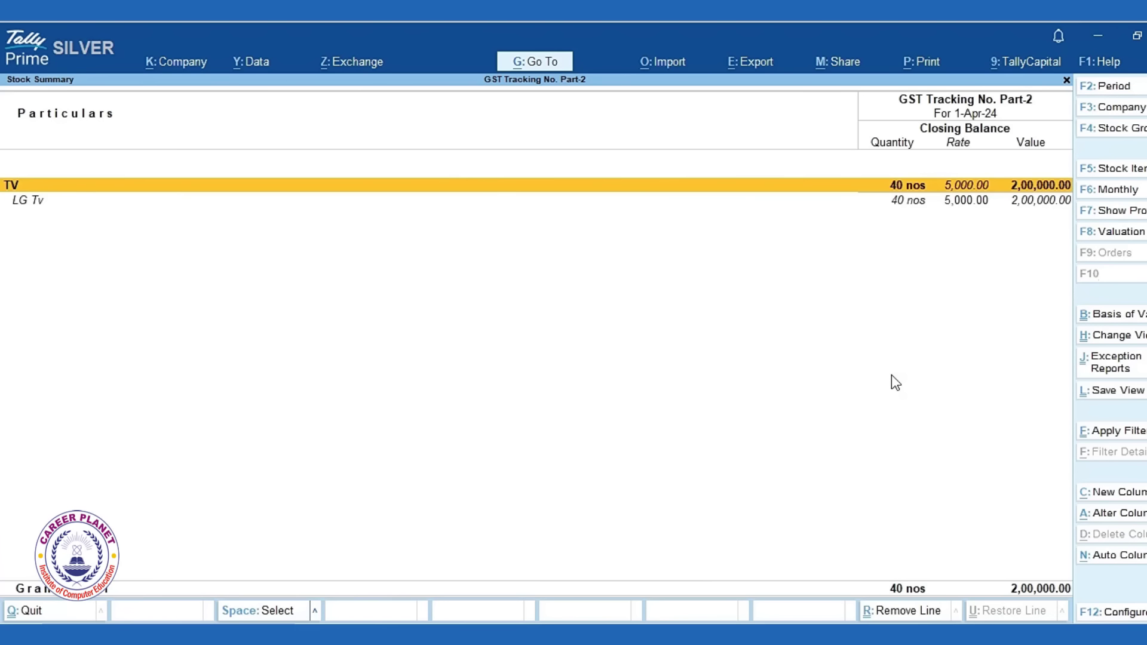
key("Down")
key("Return")
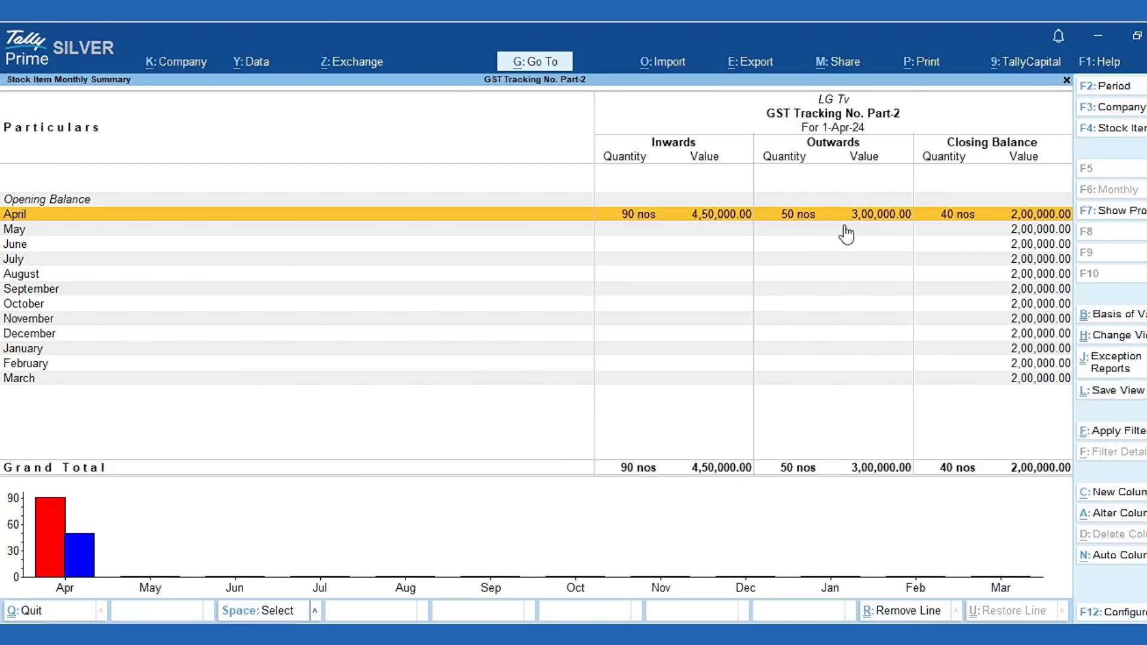
key("Return")
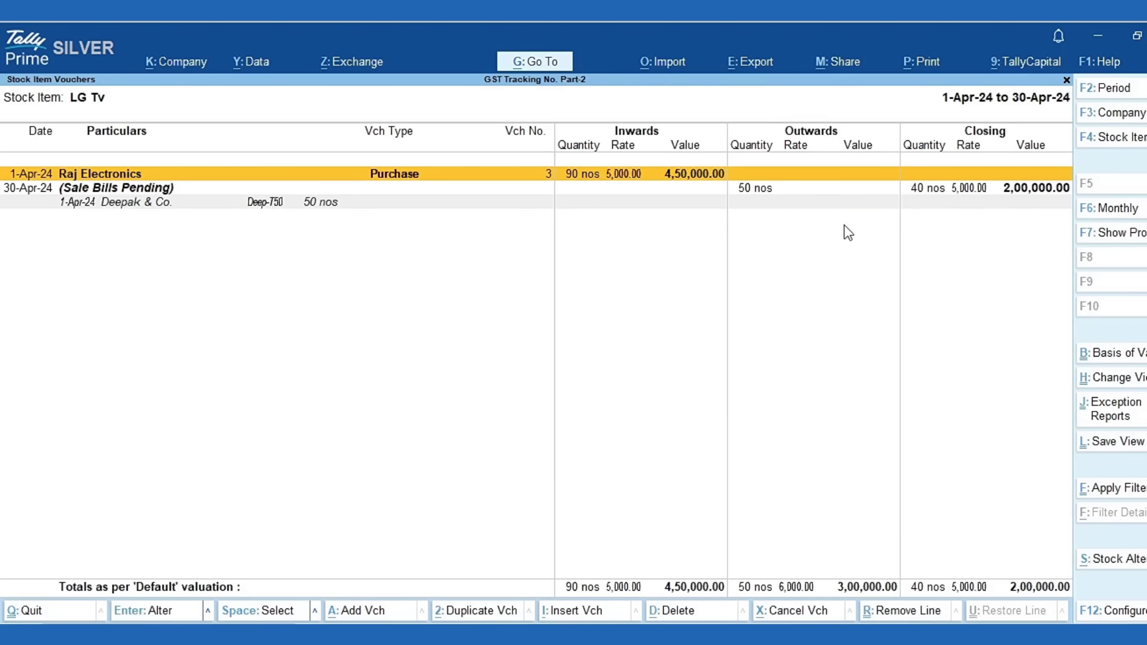
key("Down")
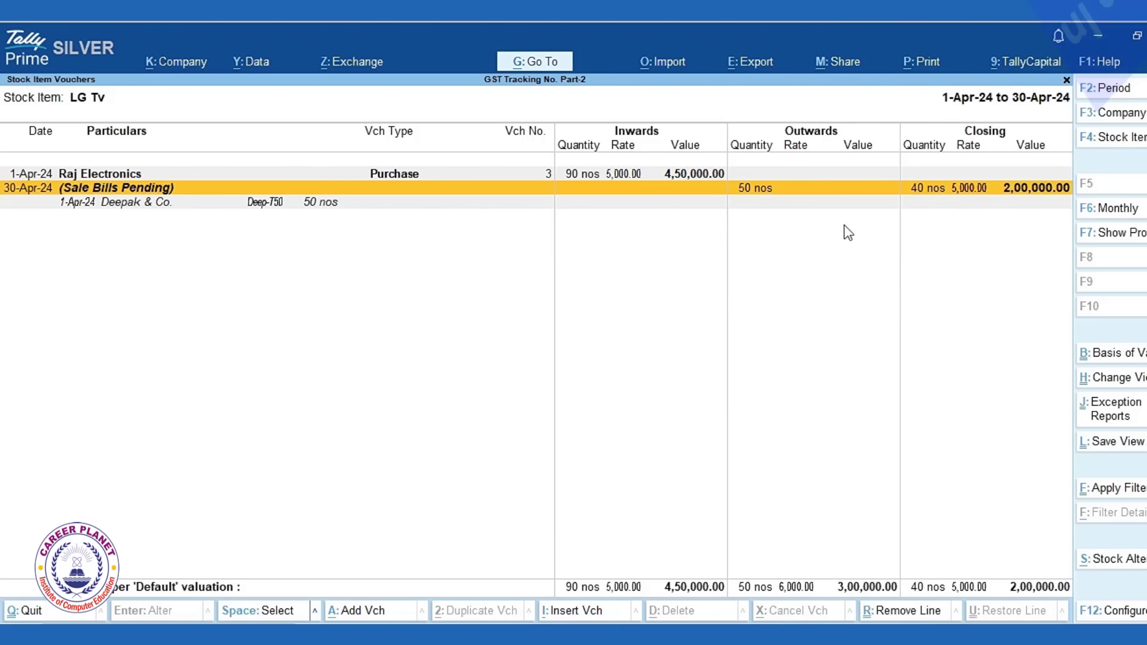
key("Escape")
key("Escape")
key("Escape")
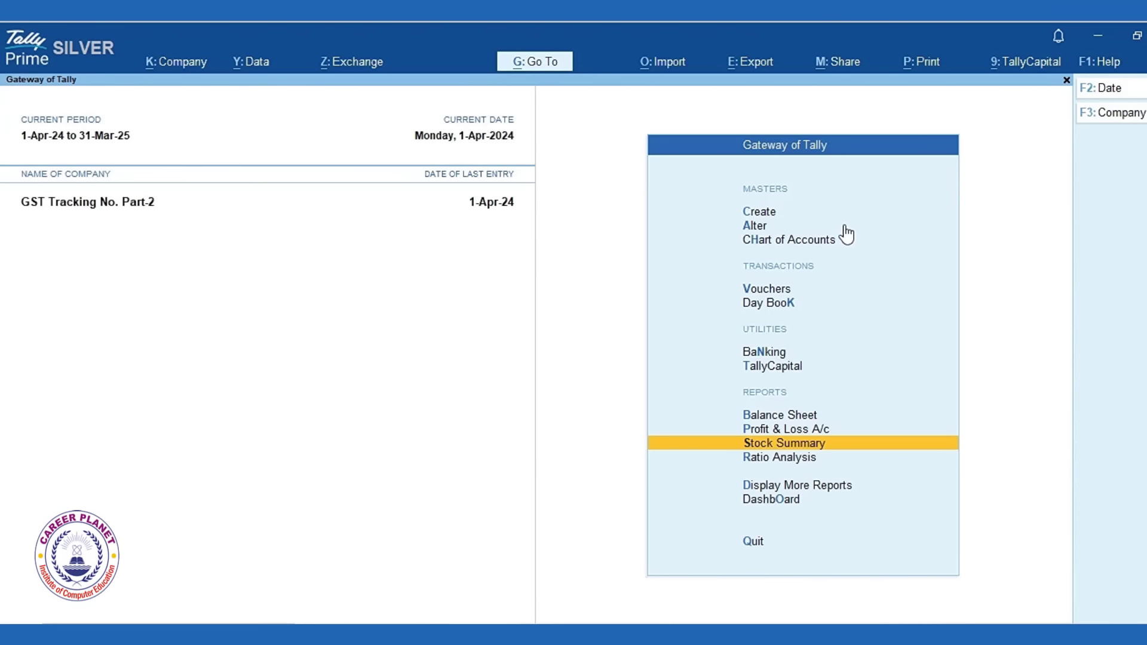
Open voucher entry and bring up the list of other voucher types.
key("Up")
key("Up")
key("Up")
key("Up")
key("Up")
key("Up")
key("Return")
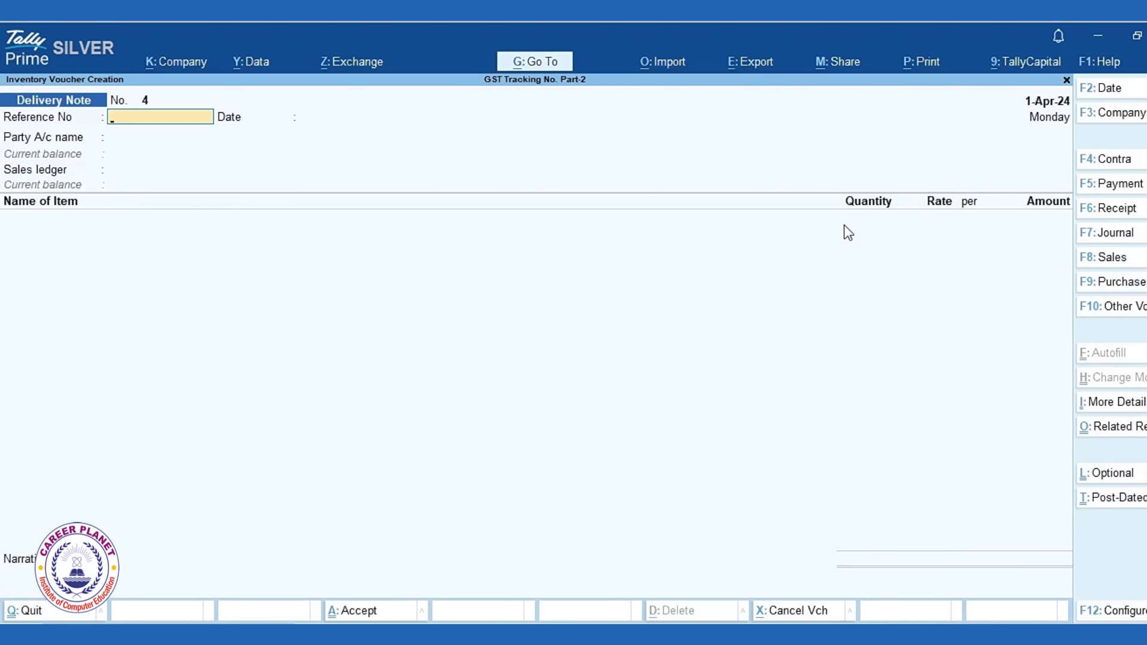
left_click(1117, 306)
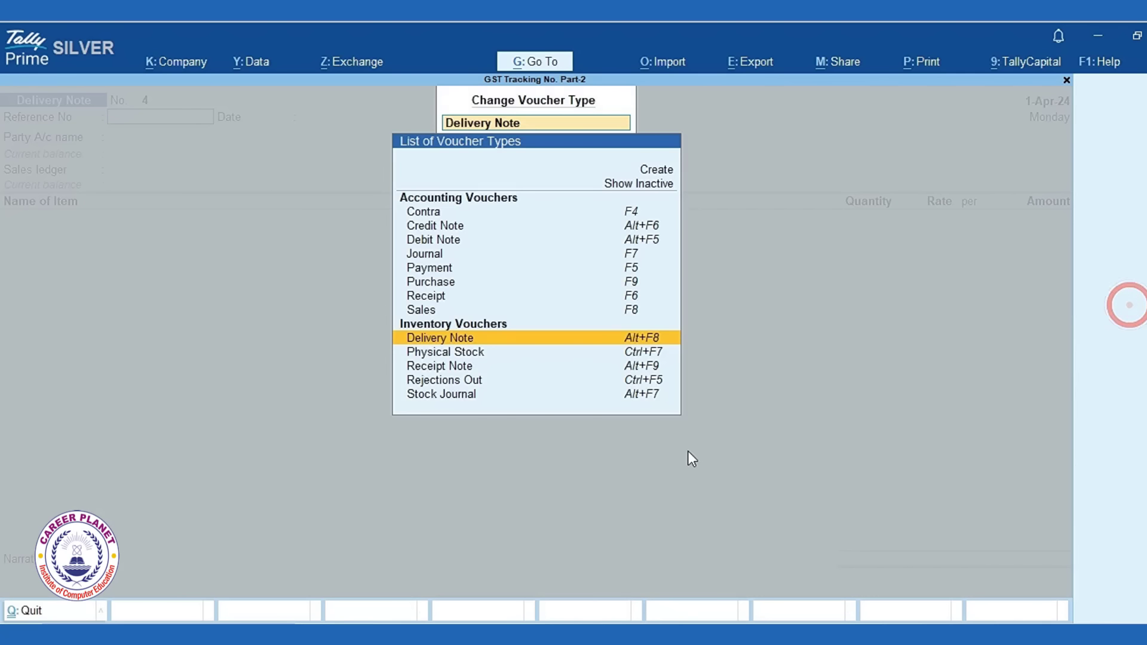
Show the inactive voucher types and choose Rejections In as the voucher type.
left_click(661, 183)
key("Down")
key("Down")
key("Down")
key("Down")
key("Down")
key("Down")
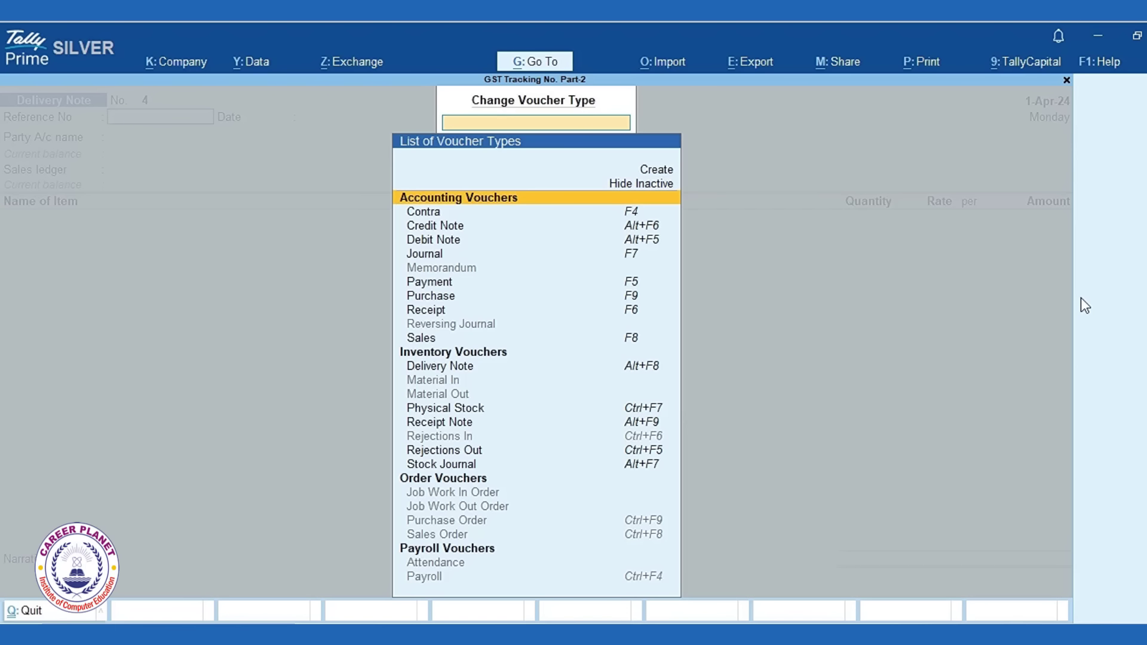
key("Down")
key("Down")
key("Down")
key("Down")
key("Down")
key("Down")
key("Down")
key("Down")
key("Down")
key("Down")
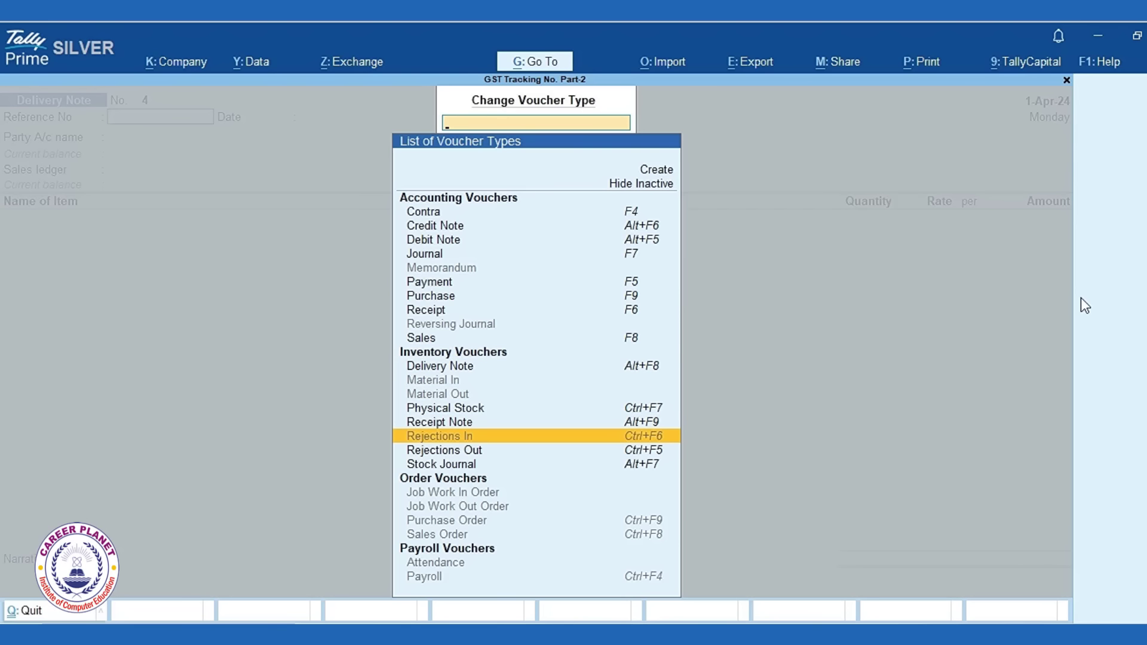
key("Return")
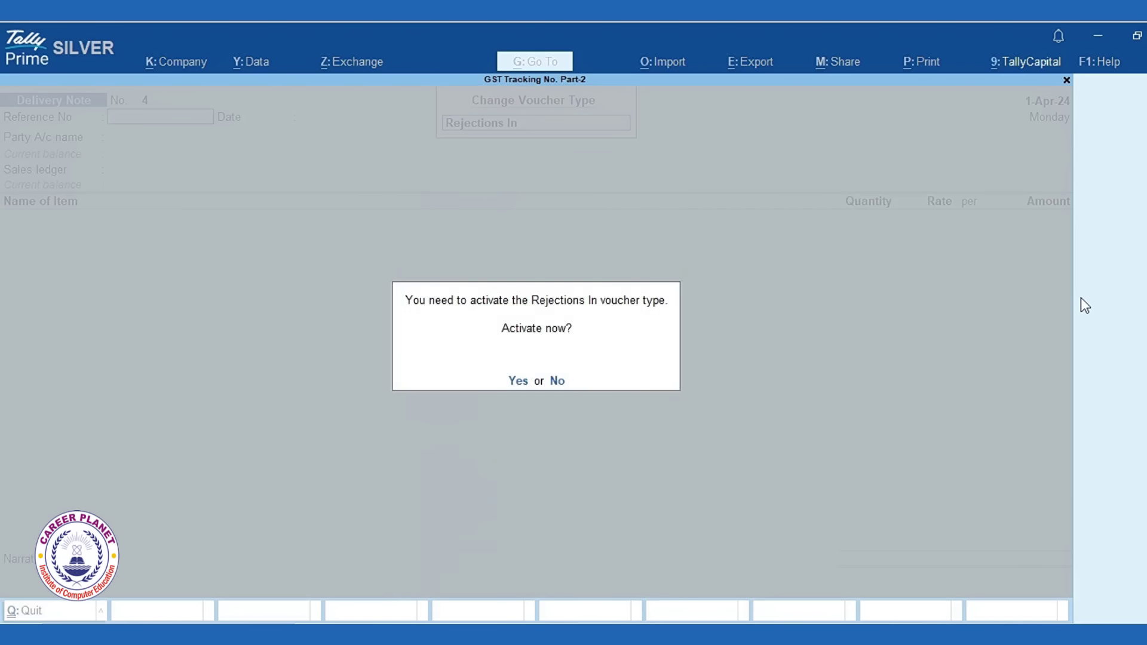